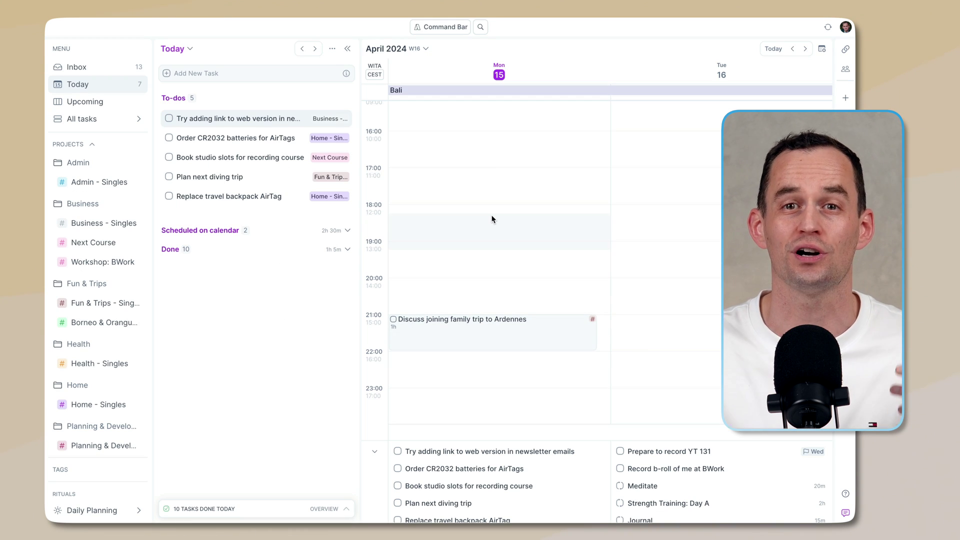
# Scroll Akiflow's Today calendar to look over the rest of the day's schedule.
pyautogui.scroll(3, 529, 197)
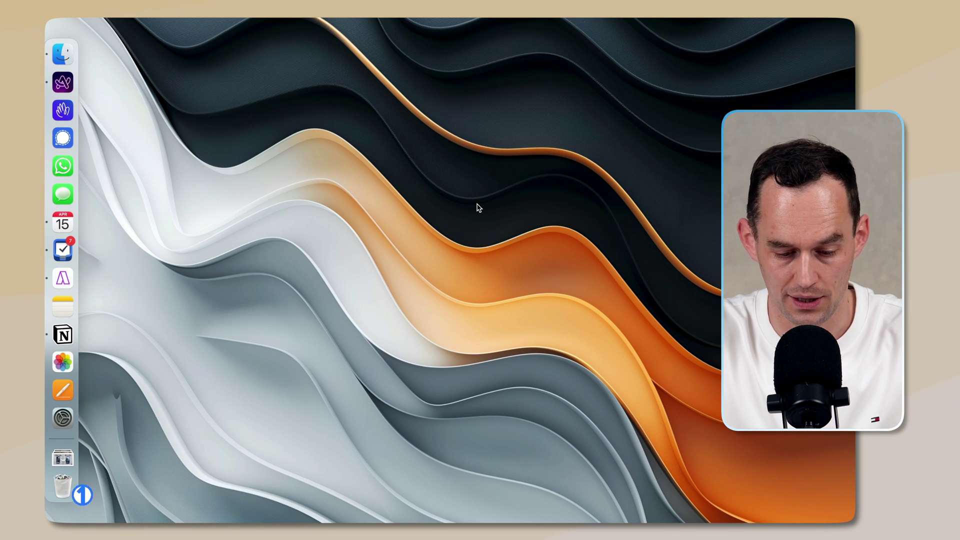
# Add 'Read up on the animals I'm going to see on the Borneo' to the Things 3 Inbox with Quick Entry.
pyautogui.press('ctrl')
pyautogui.hotkey('ctrl', 'space')
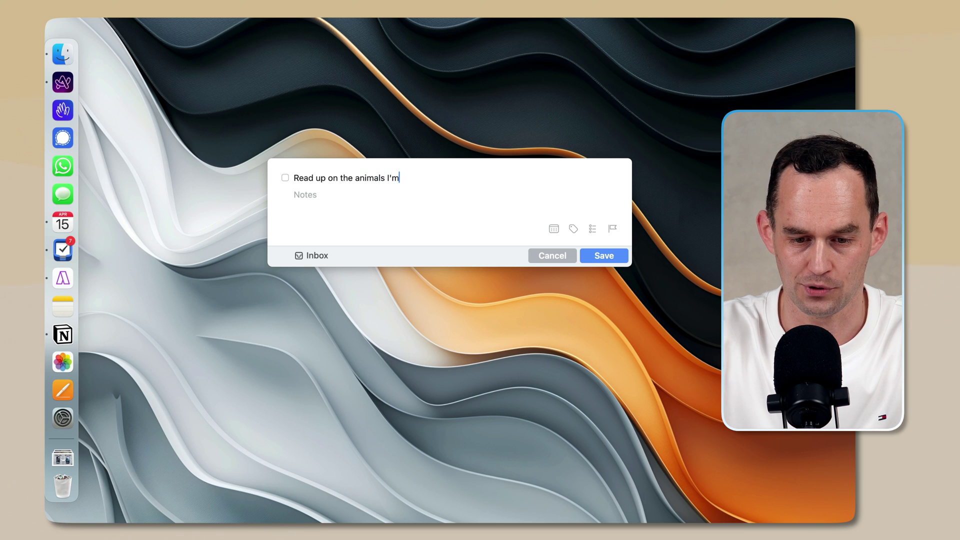
pyautogui.write('he B')
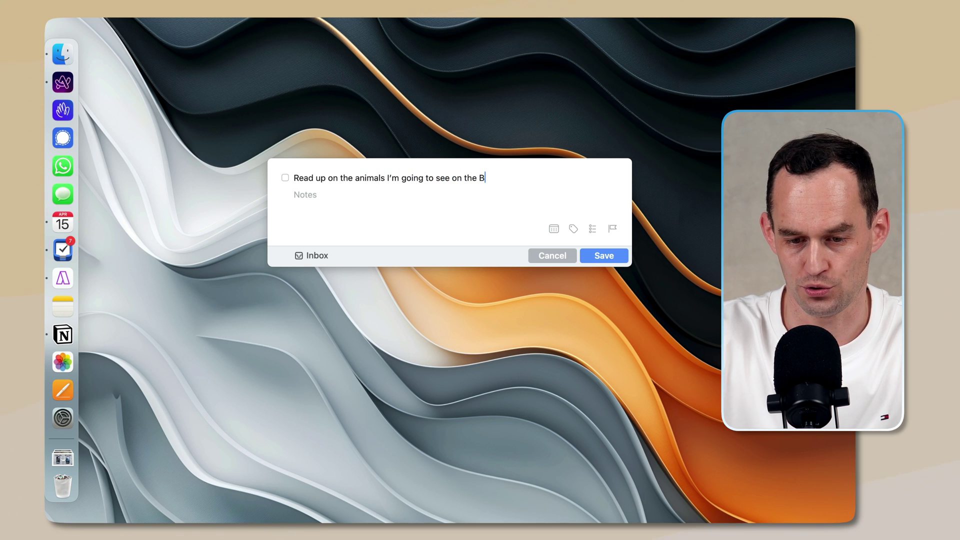
pyautogui.write('orneo')
pyautogui.click(604, 256)
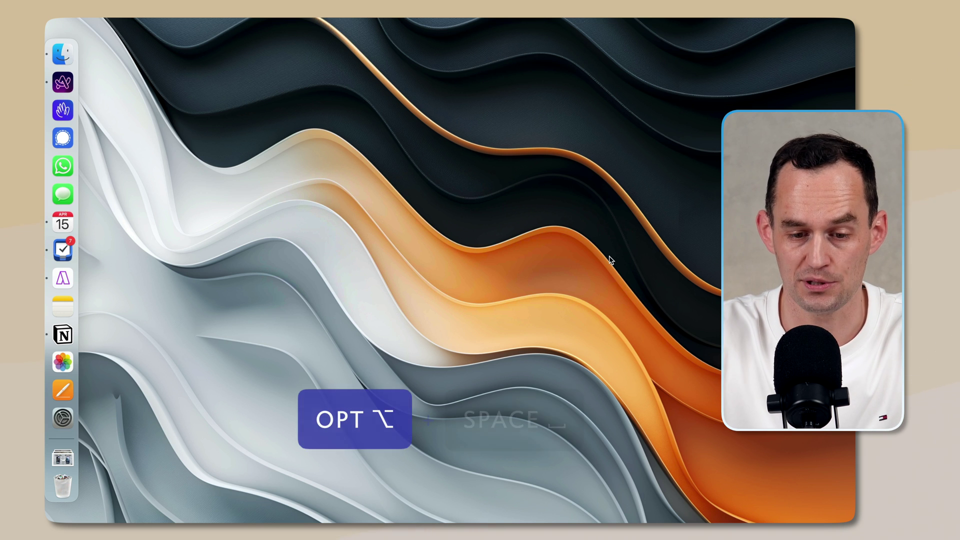
# Paste the Borneo reading text into Akiflow's quick capture and create the task.
pyautogui.hotkey('alt', 'space')
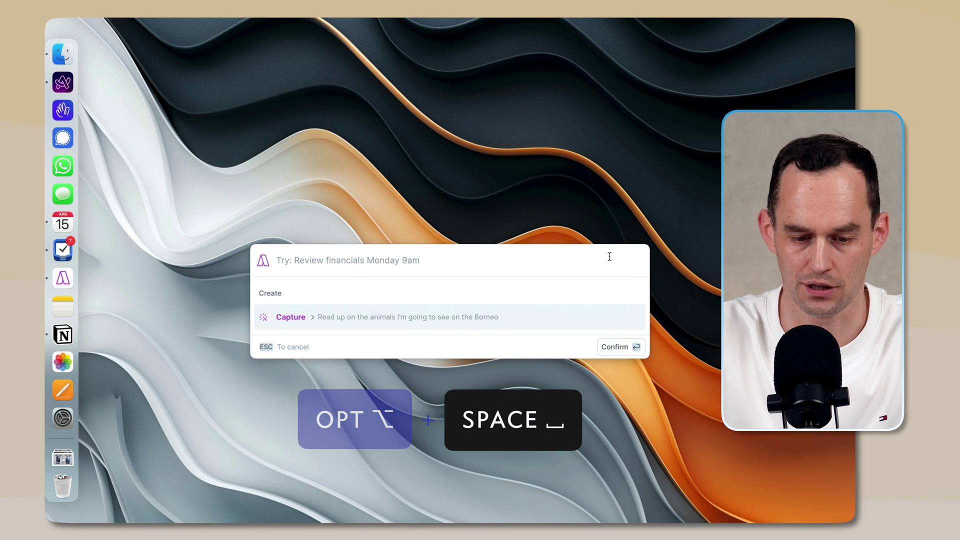
pyautogui.write('Read up on the animals I’m going to see on the Borneo')
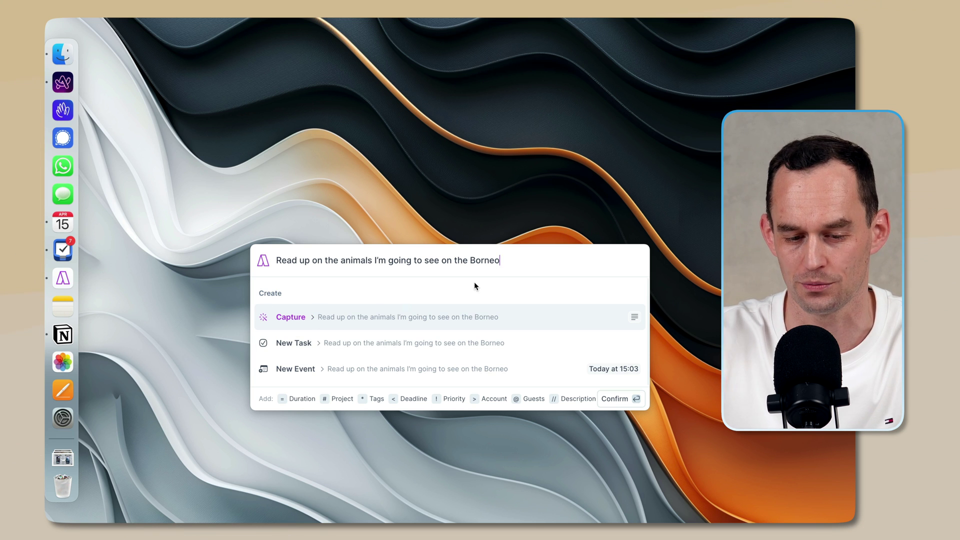
pyautogui.press('Return')
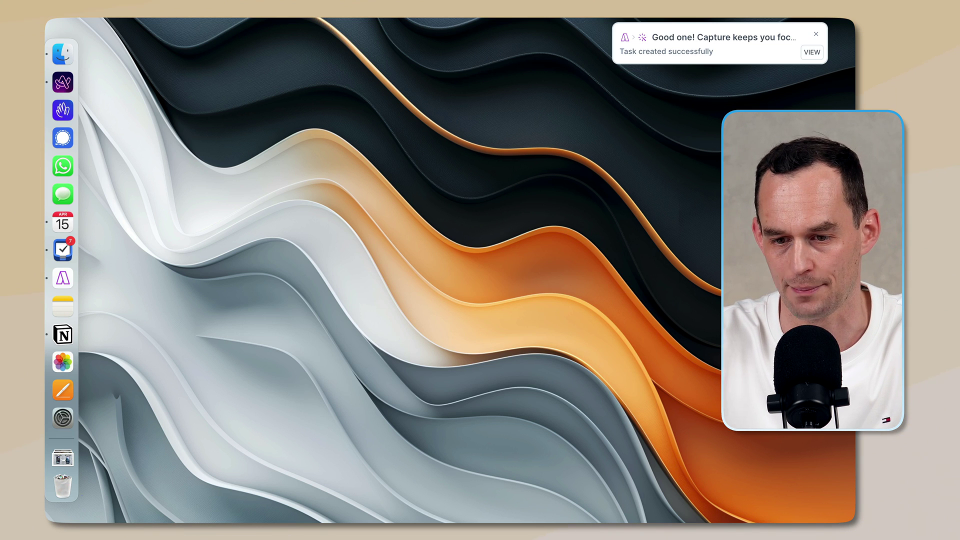
# Drag the Borneo reading to-do from the Inbox into Borneo & Orangutan Trip, then view that project.
pyautogui.click(63, 249)
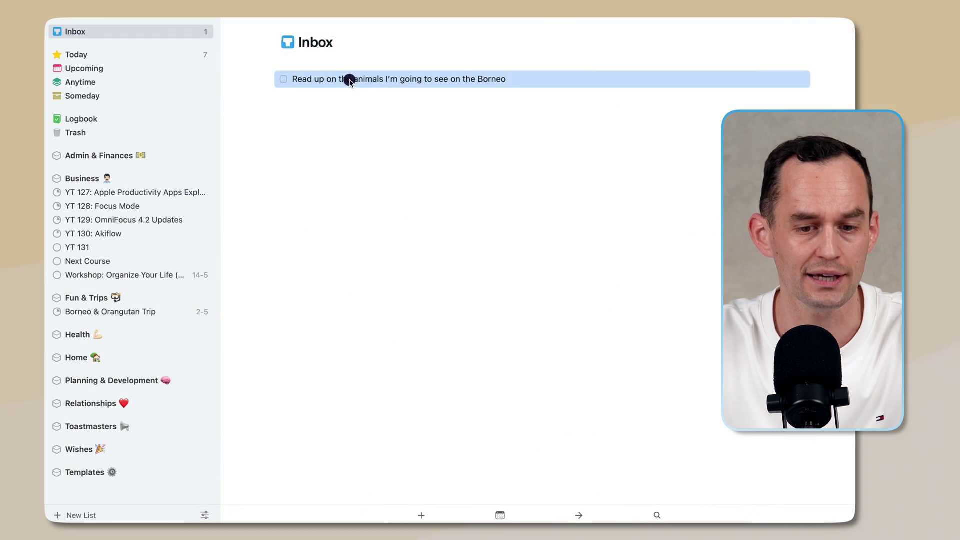
pyautogui.moveTo(345, 80); pyautogui.dragTo(228, 272)
pyautogui.moveTo(248, 319); pyautogui.dragTo(165, 366)
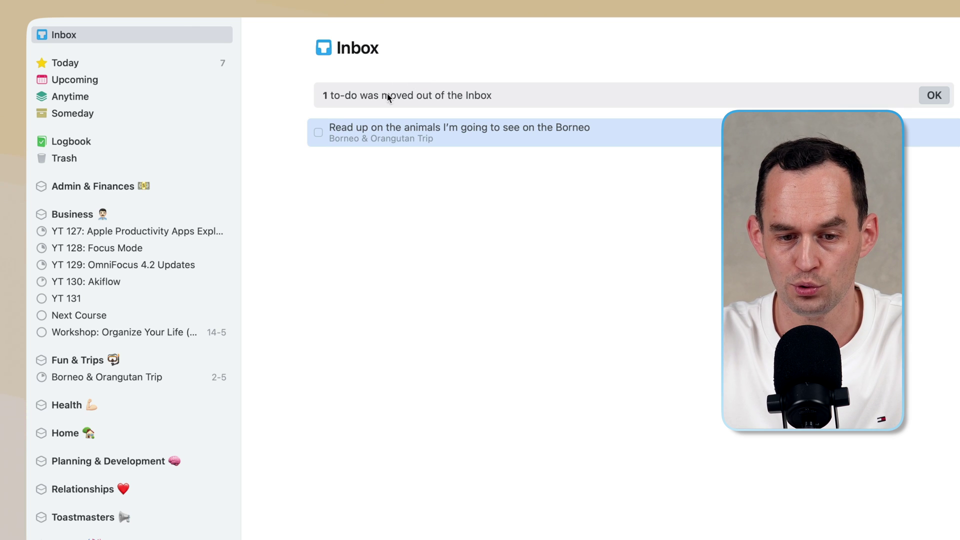
pyautogui.click(934, 95)
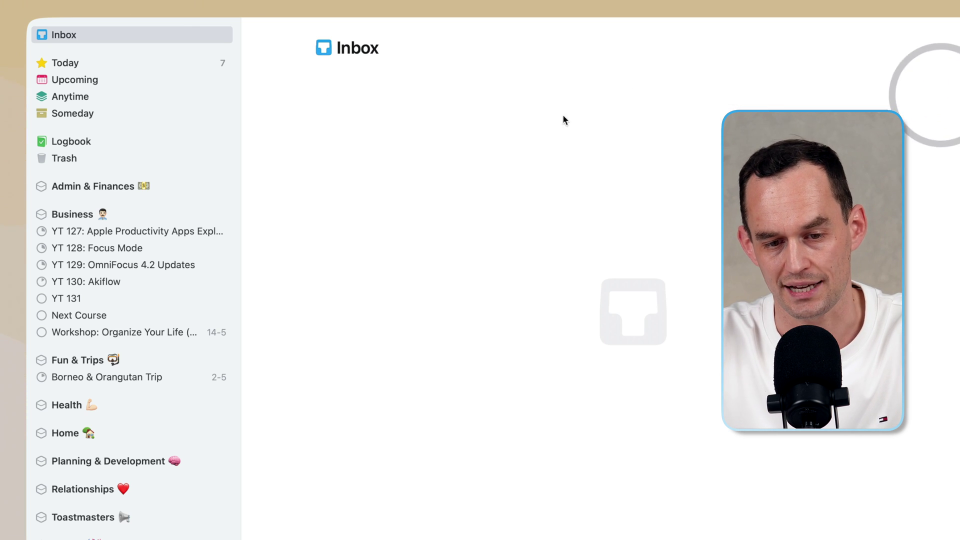
pyautogui.click(96, 377)
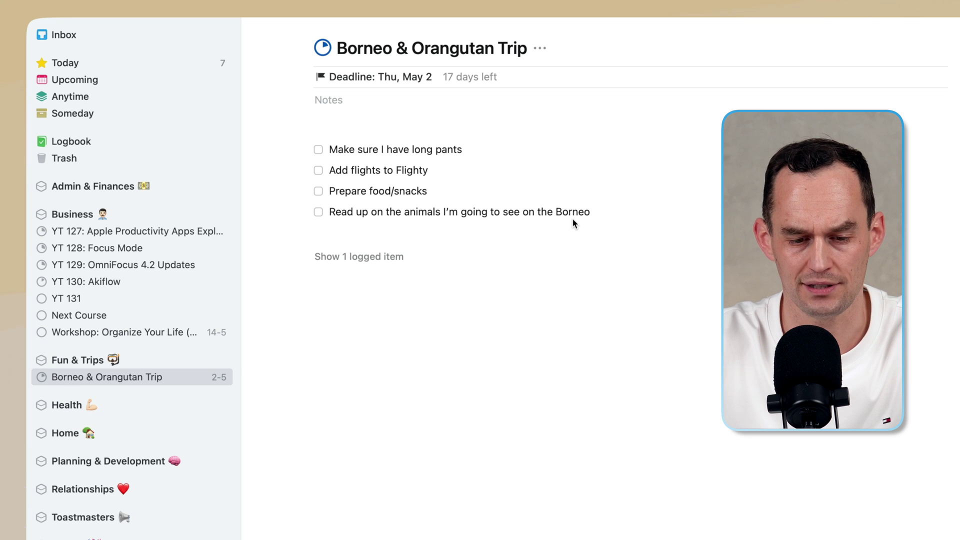
pyautogui.press('super+Tab')
pyautogui.press('super+Tab')
pyautogui.press('super+Tab')
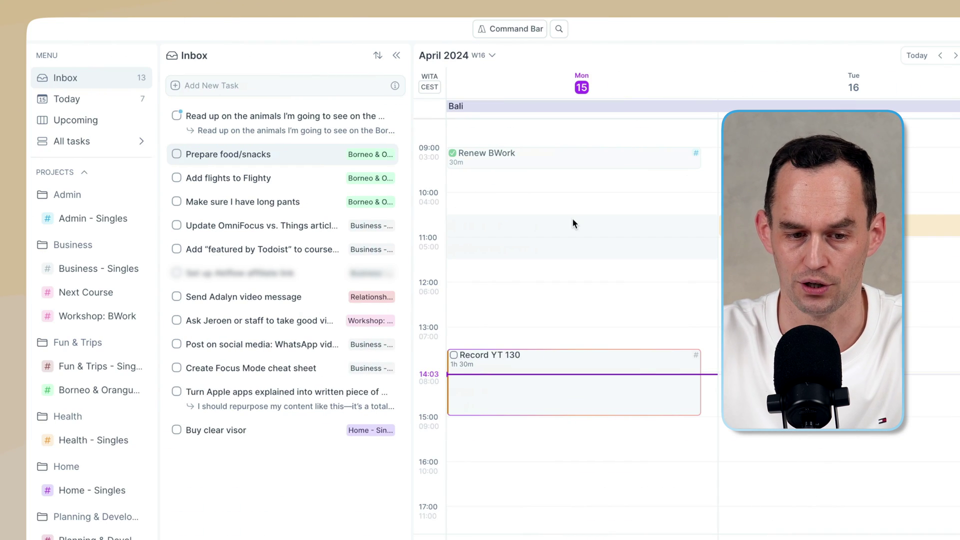
# Delete the Borneo reading task's duplicated description and file it under Borneo & Orangutan Trip.
pyautogui.click(300, 123)
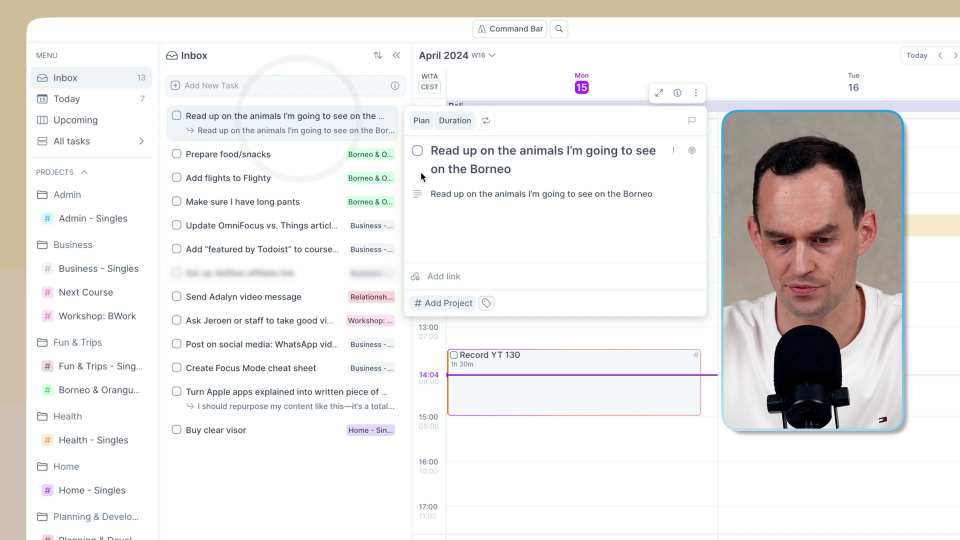
pyautogui.click(460, 192)
pyautogui.press('super+a')
pyautogui.press('BackSpace')
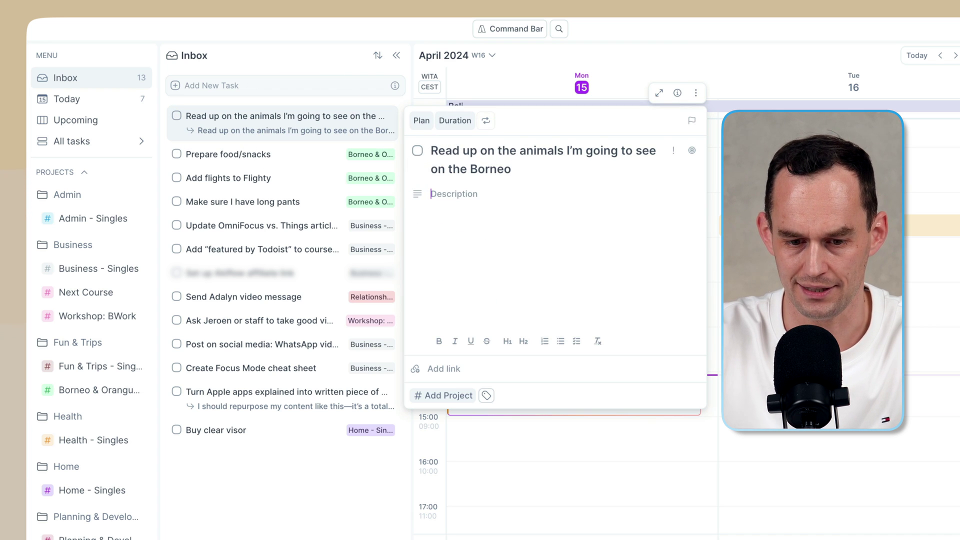
pyautogui.click(317, 507)
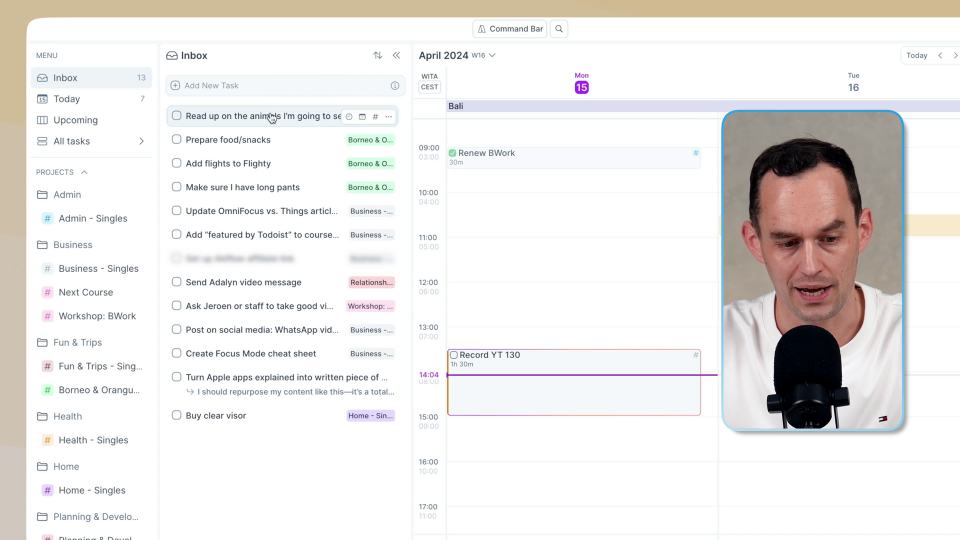
pyautogui.moveTo(272, 116); pyautogui.dragTo(106, 380)
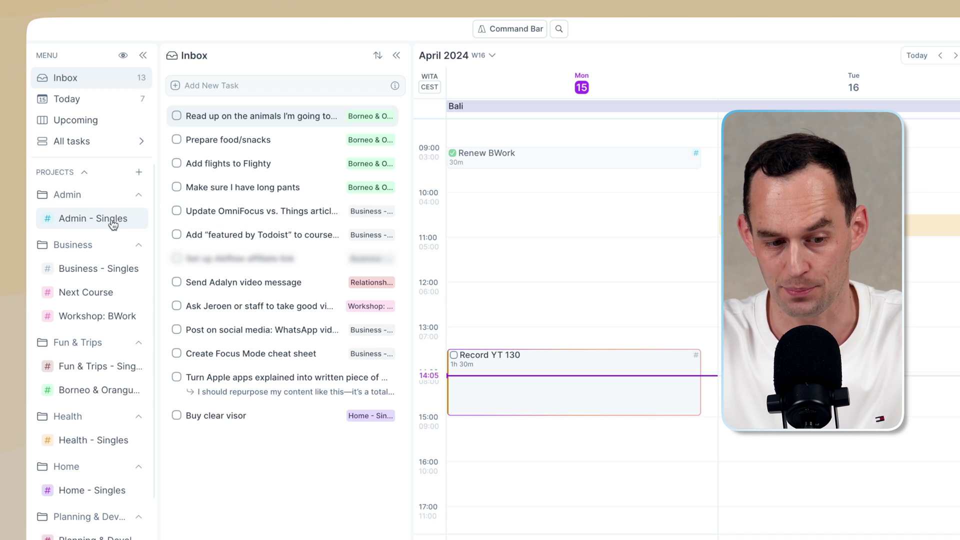
# Compare with Things 3, then view Akiflow's Borneo & Orangutan Trip list and its Borneo task.
pyautogui.press('super+Tab')
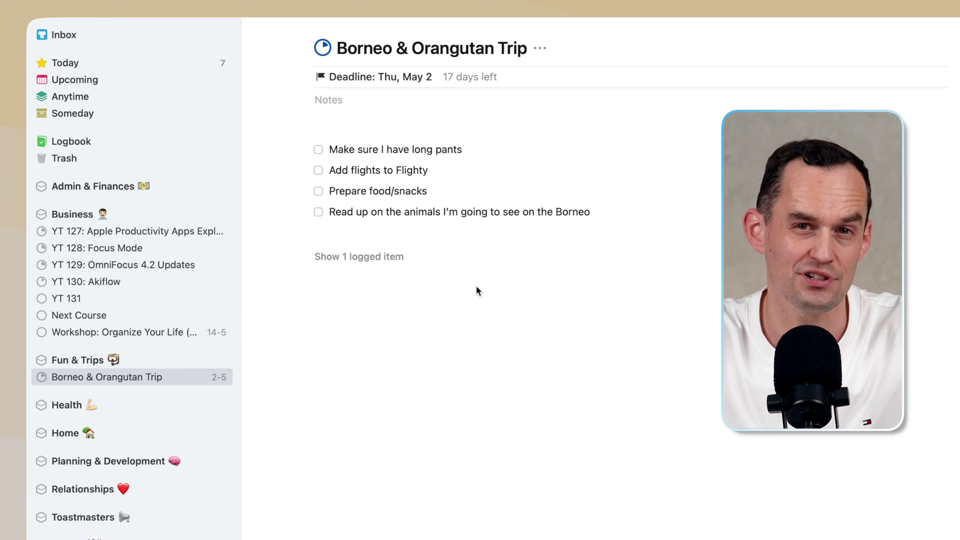
pyautogui.press('super+Tab')
pyautogui.press('Tab')
pyautogui.press('Tab')
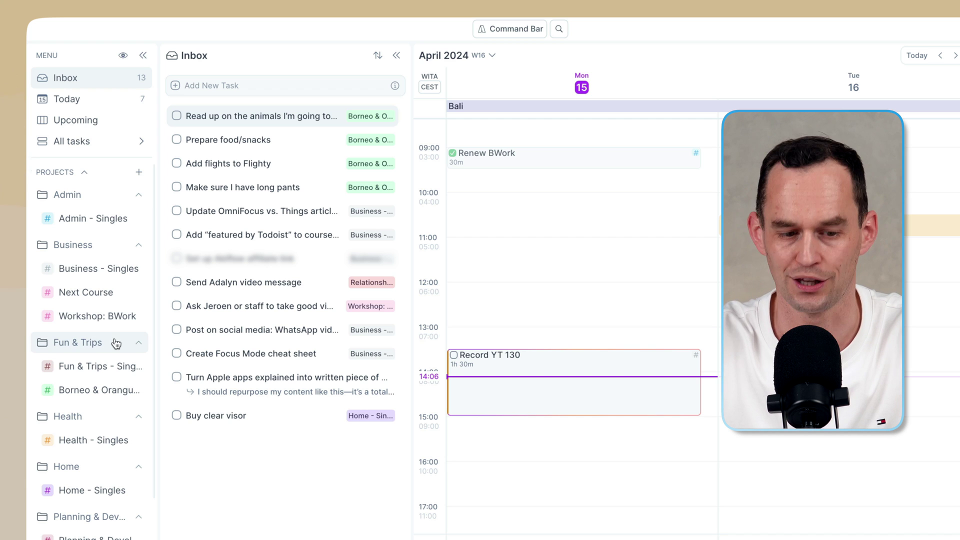
pyautogui.click(100, 390)
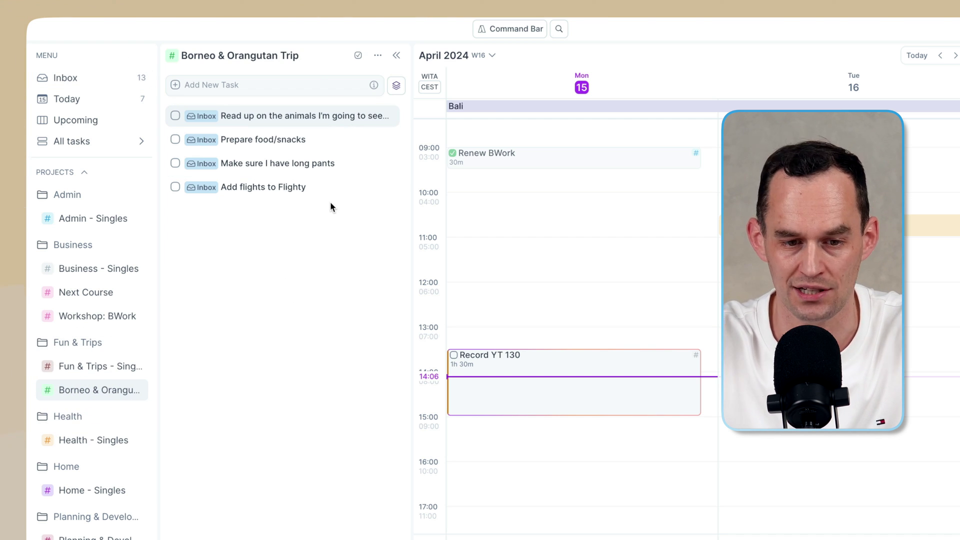
pyautogui.click(323, 112)
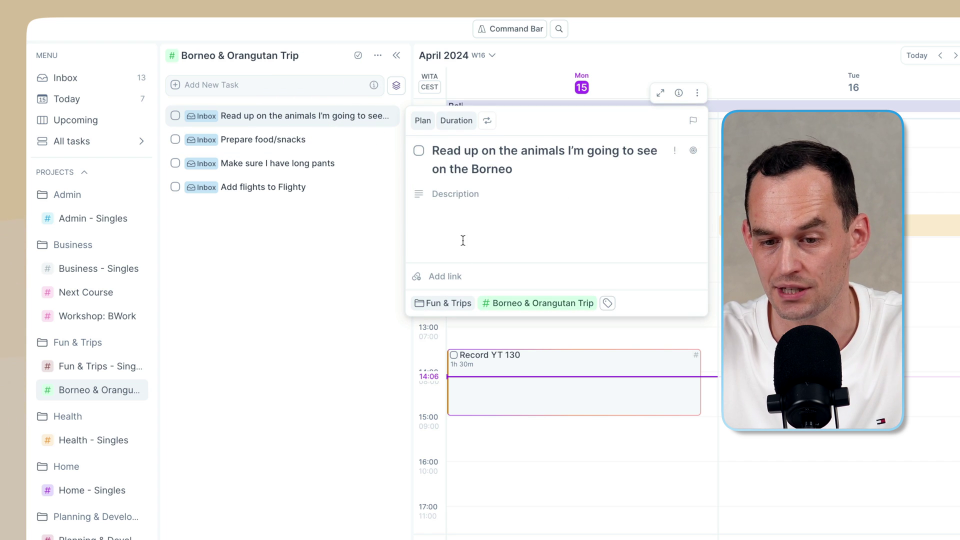
pyautogui.click(322, 282)
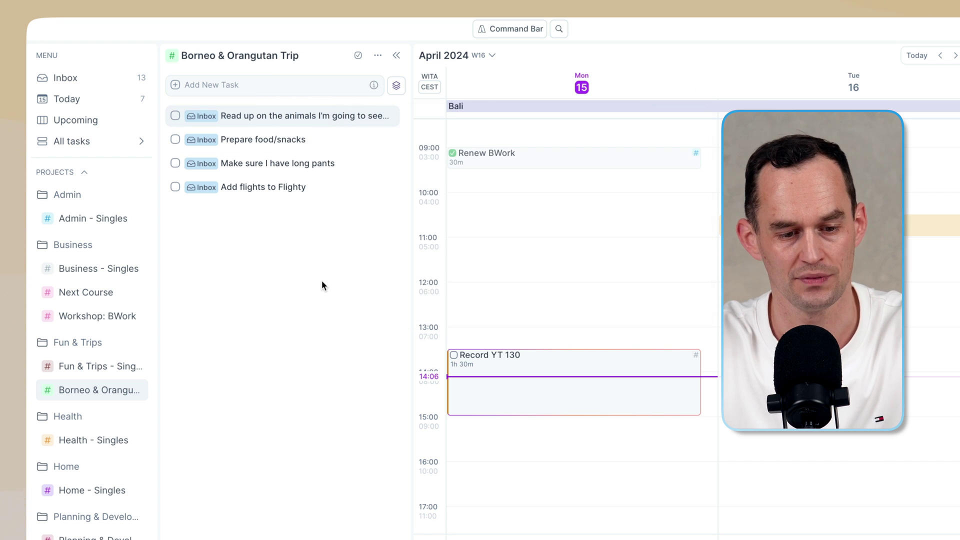
# Add an After the Trip heading below Before the Trip in the Things 3 project.
pyautogui.press('super+Tab')
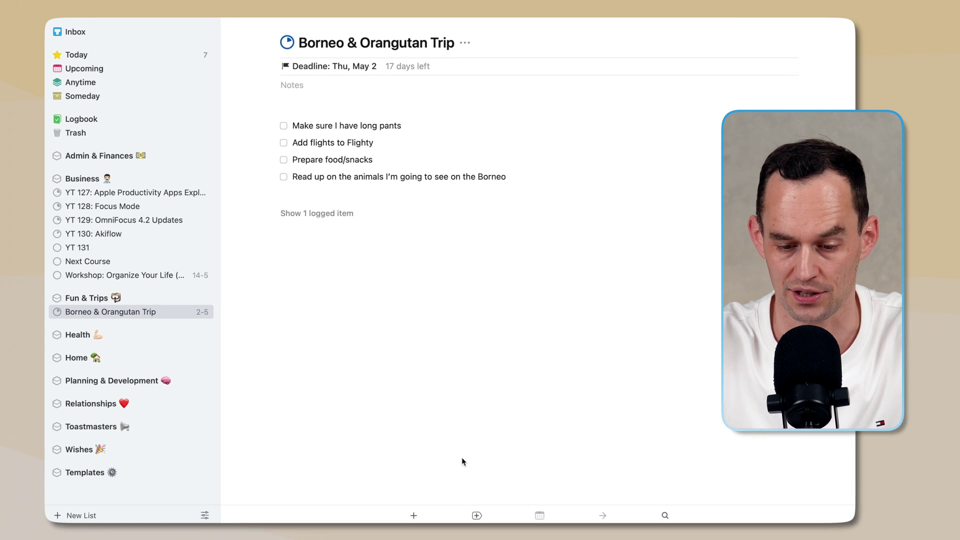
pyautogui.click(475, 515)
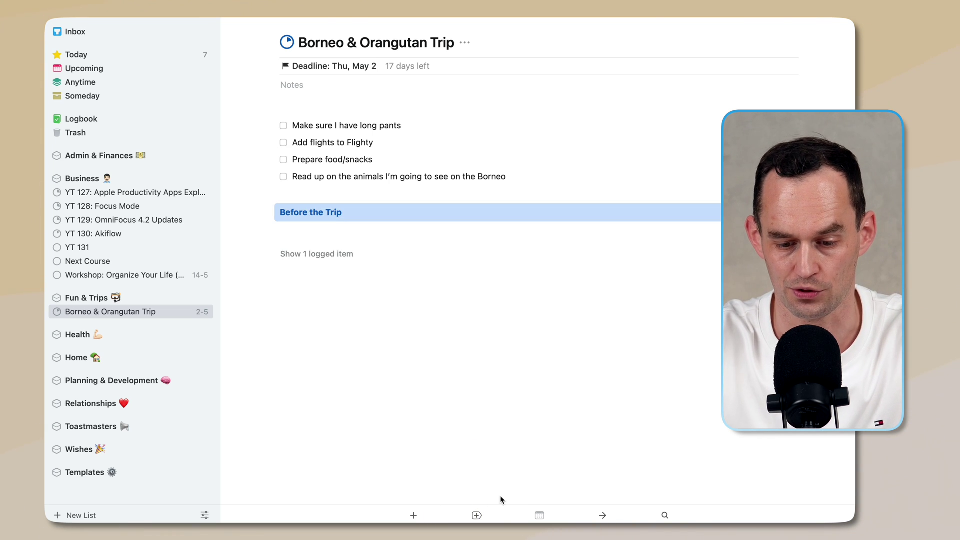
pyautogui.click(475, 515)
pyautogui.write('After the Trip')
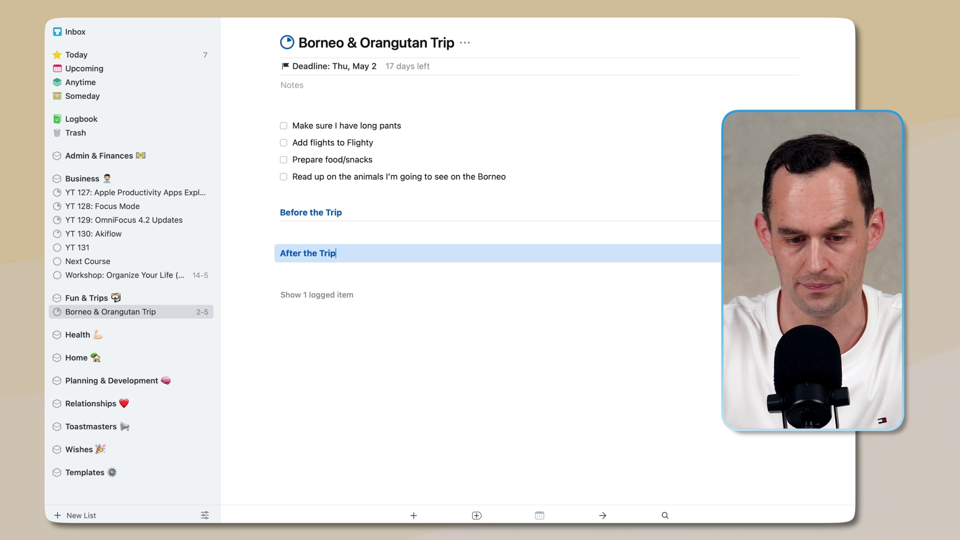
# Move all four project tasks together under the Before the Trip heading.
pyautogui.click(360, 126)
pyautogui.keyDown('shift'); pyautogui.click(347, 175); pyautogui.keyUp('shift')
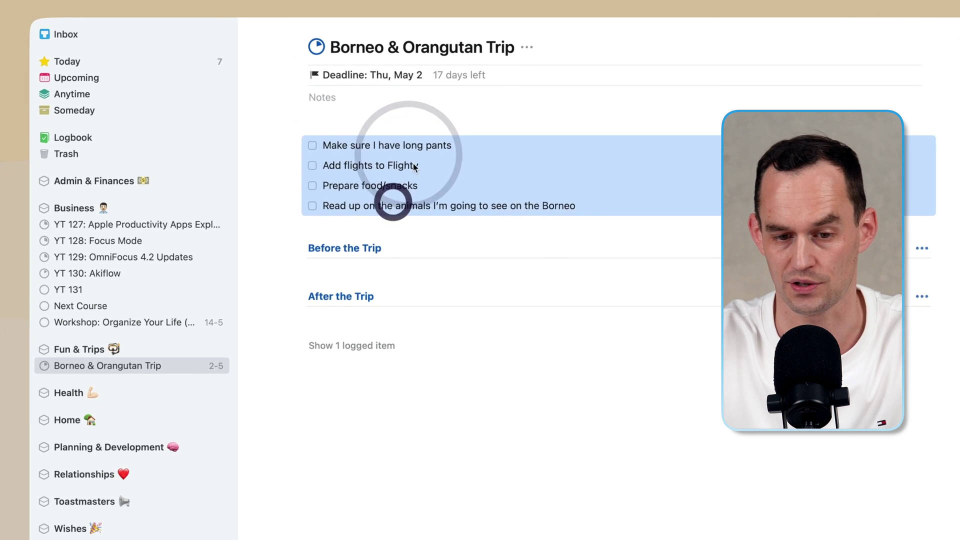
pyautogui.moveTo(347, 175); pyautogui.dragTo(368, 155)
pyautogui.moveTo(421, 185); pyautogui.dragTo(412, 206)
pyautogui.click(447, 294)
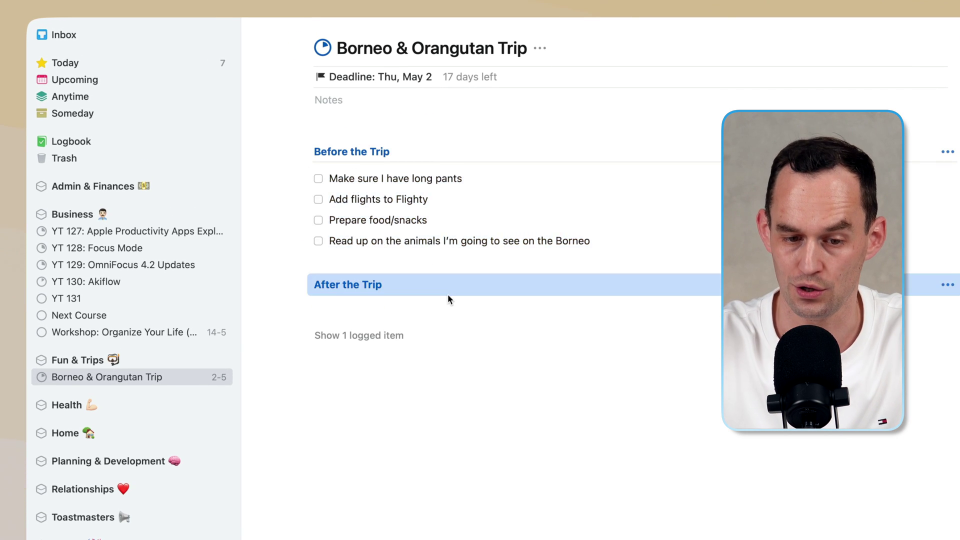
# Give Prepare food/snacks a checklist with Protein powder and Chocolate bars.
pyautogui.doubleClick(365, 220)
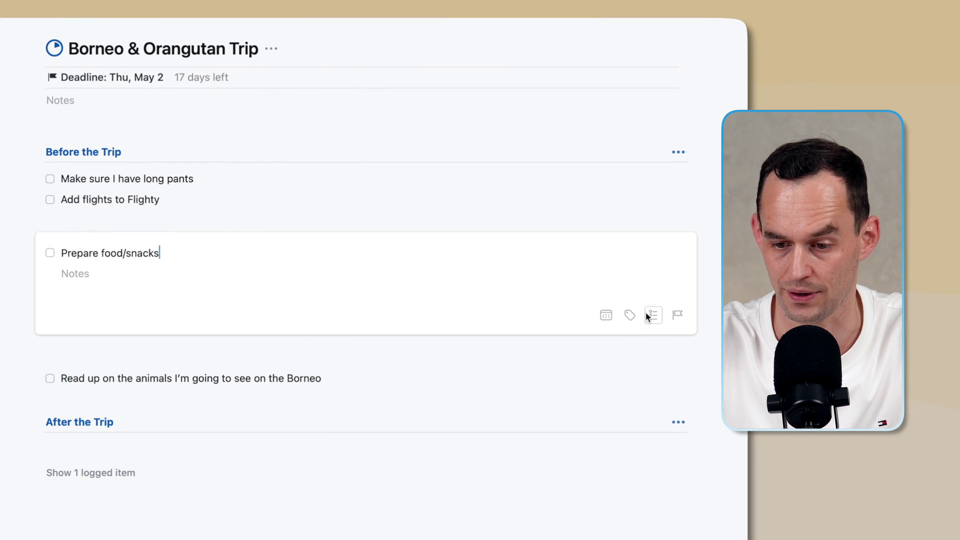
pyautogui.click(652, 315)
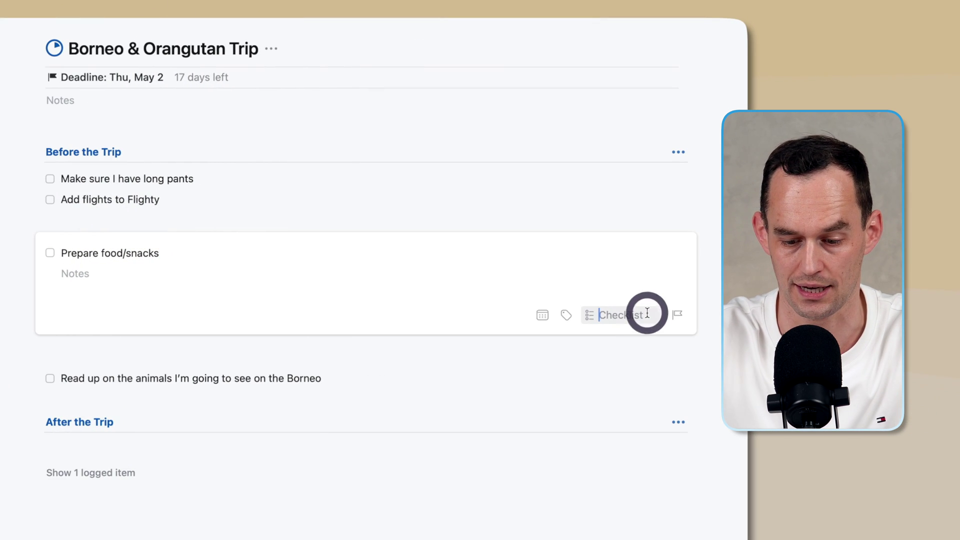
pyautogui.write('Protein powder')
pyautogui.press('Return')
pyautogui.write('Chocolate bars')
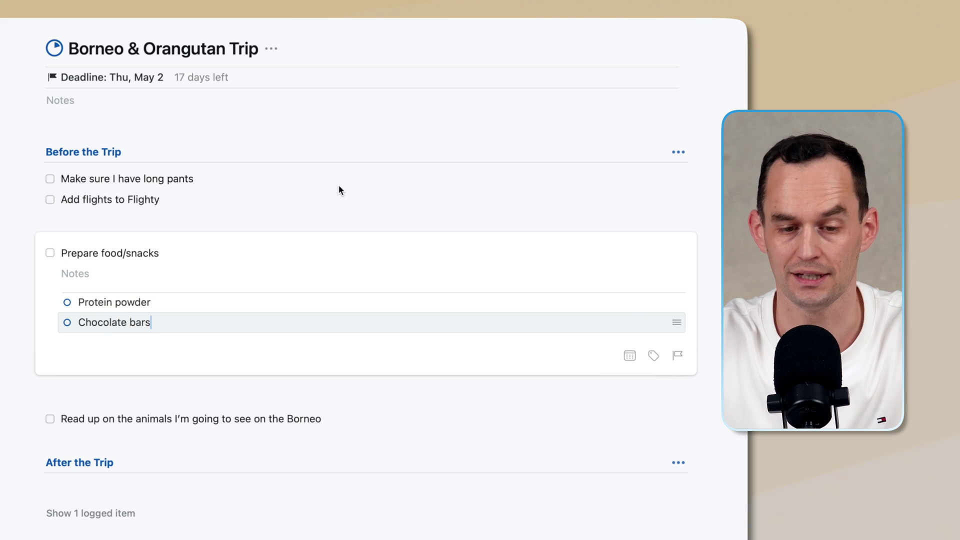
pyautogui.click(323, 194)
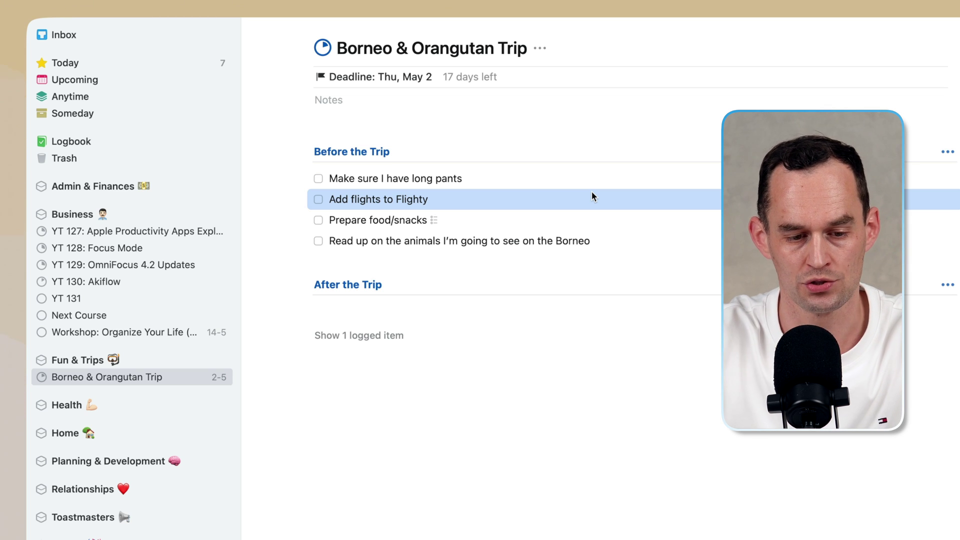
pyautogui.press('super+Tab')
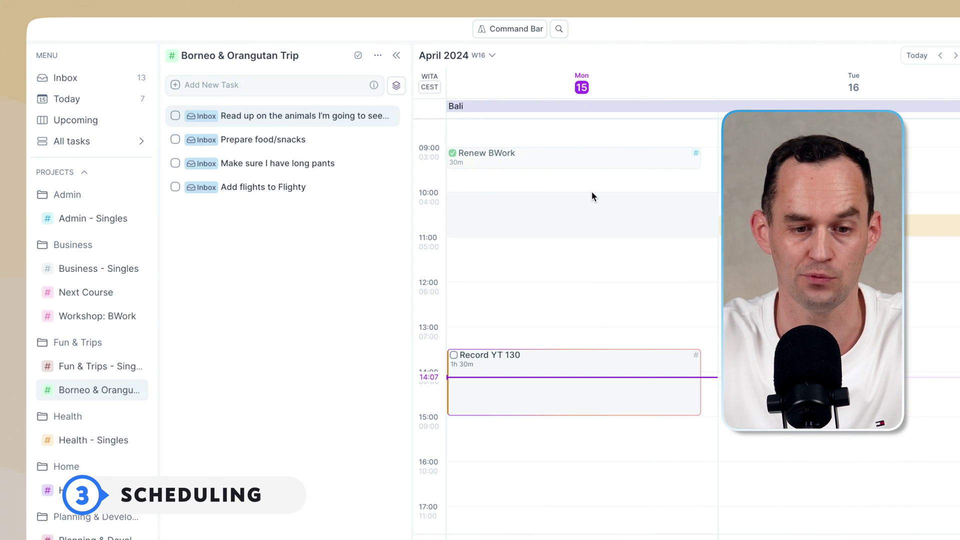
# Review Akiflow's Today list, its completed tasks, and the newsletter task's start-time and duration options.
pyautogui.click(79, 102)
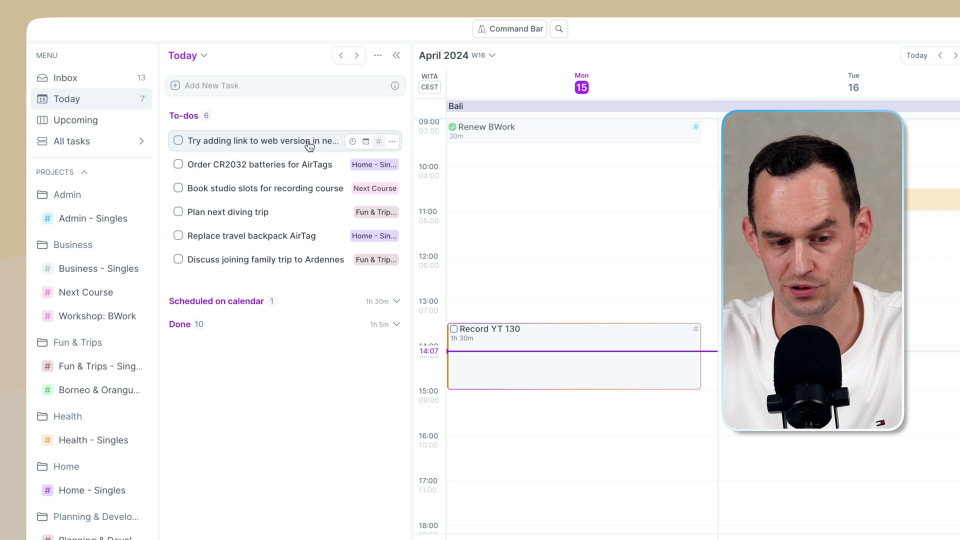
pyautogui.click(396, 324)
pyautogui.click(395, 324)
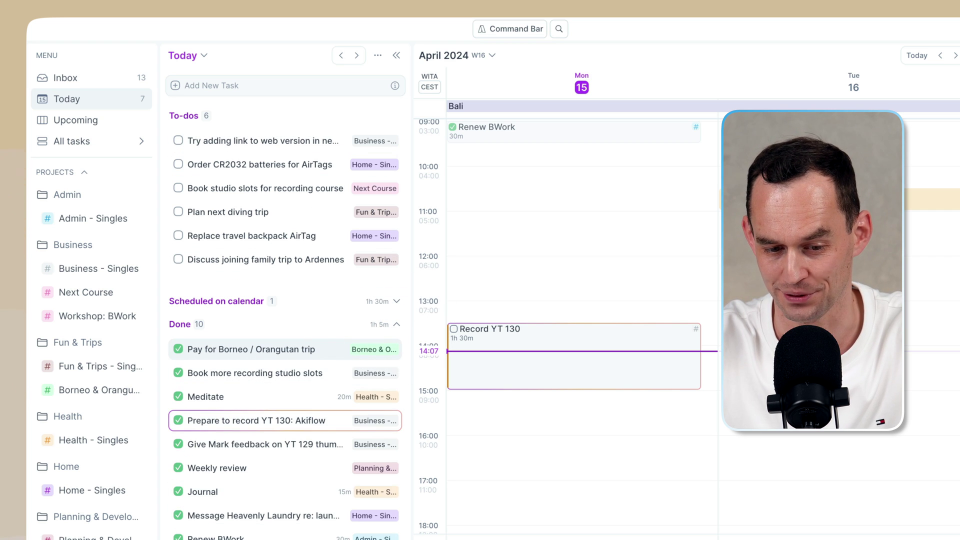
pyautogui.click(398, 324)
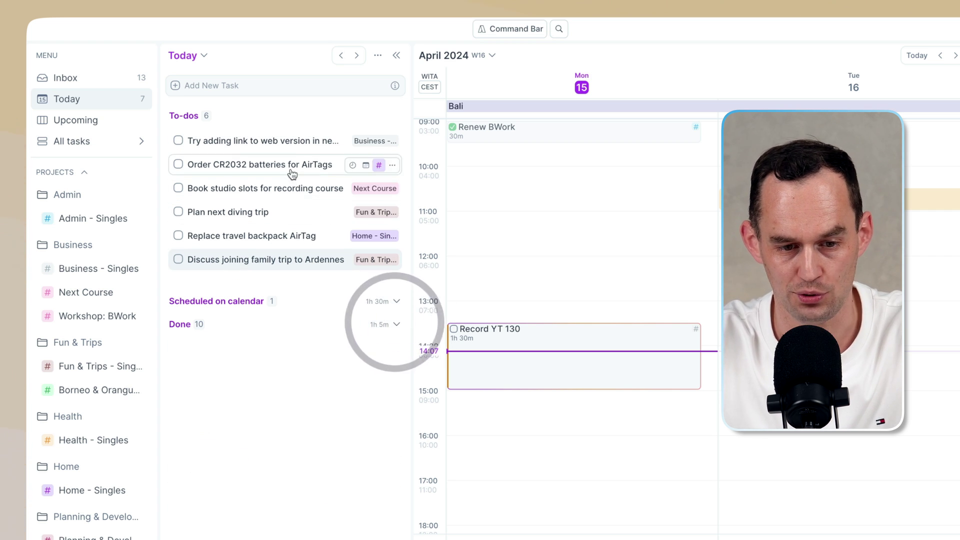
pyautogui.click(289, 141)
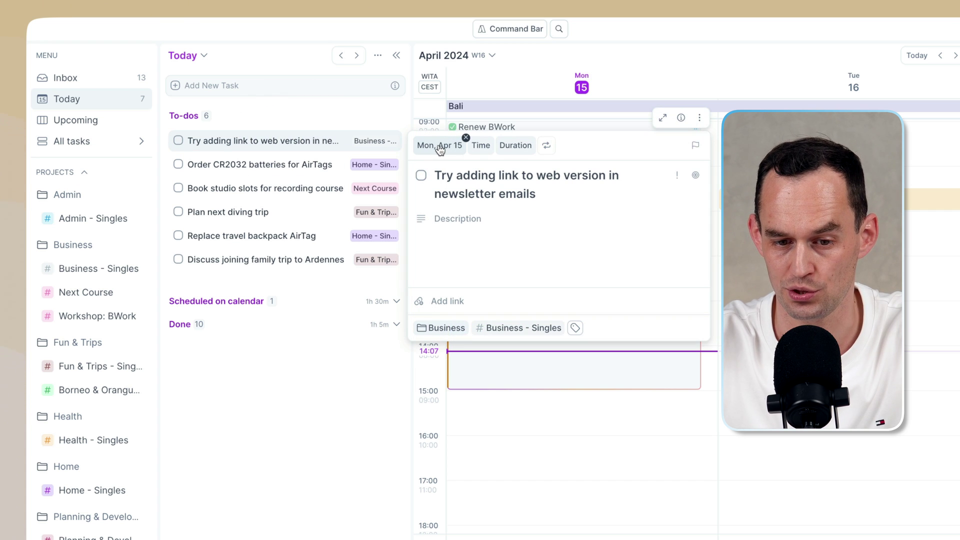
pyautogui.click(486, 148)
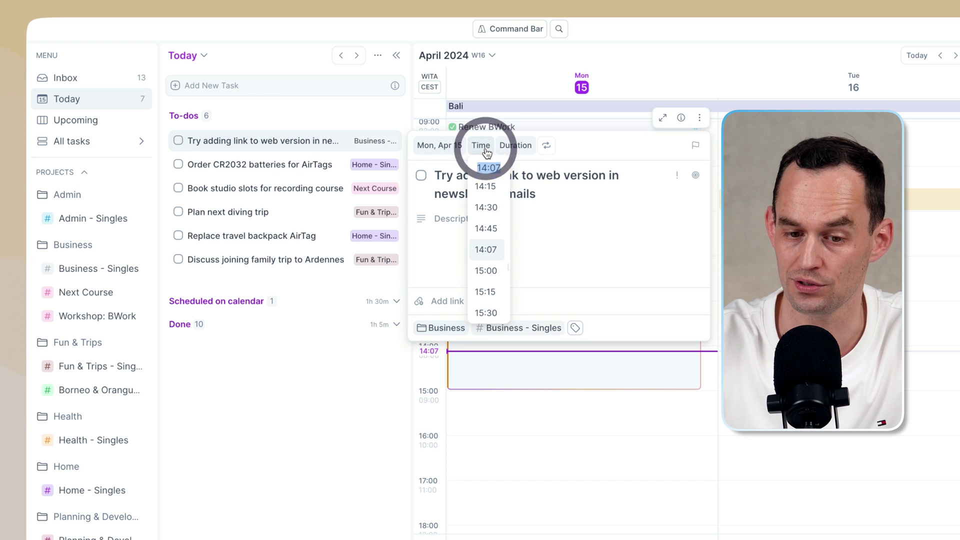
pyautogui.click(517, 145)
pyautogui.click(579, 138)
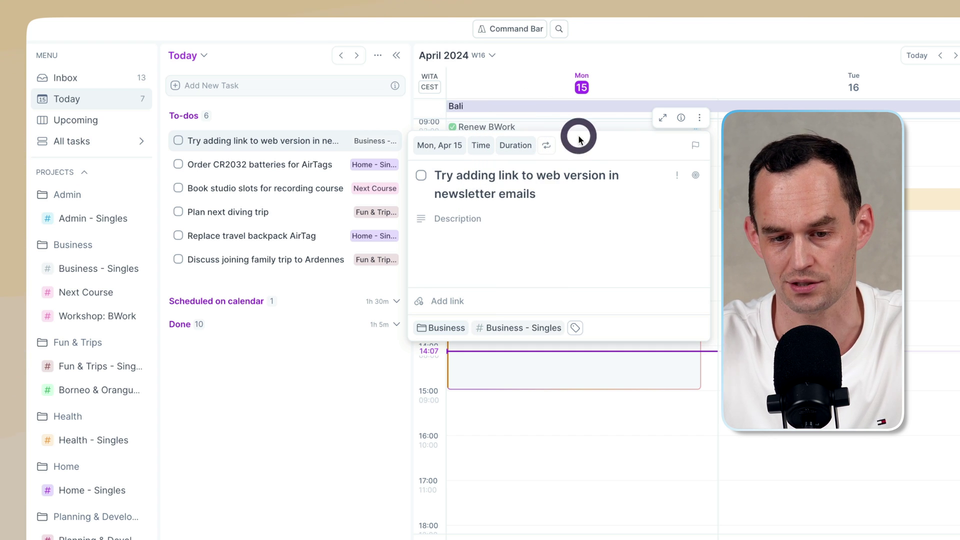
pyautogui.click(299, 393)
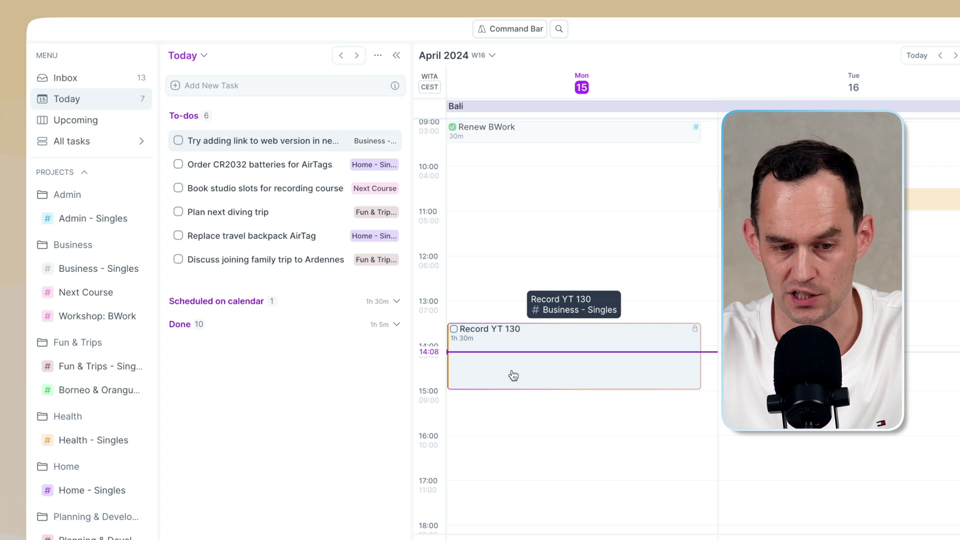
# Block the Ardennes trip discussion at 21:00 today for 1 hour, then show Things 3's Anytime list.
pyautogui.scroll(-3, 542, 356)
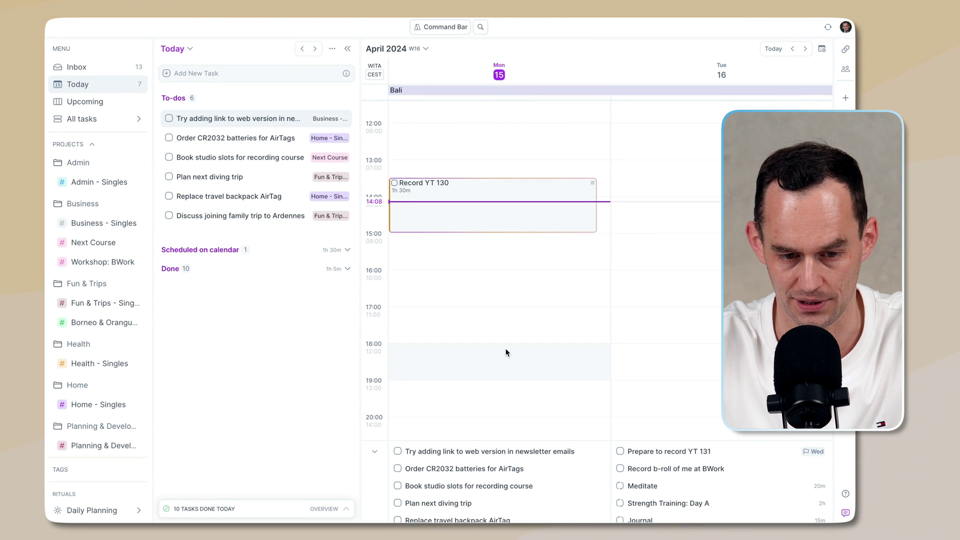
pyautogui.scroll(-3, 508, 350)
pyautogui.moveTo(246, 216); pyautogui.dragTo(448, 342)
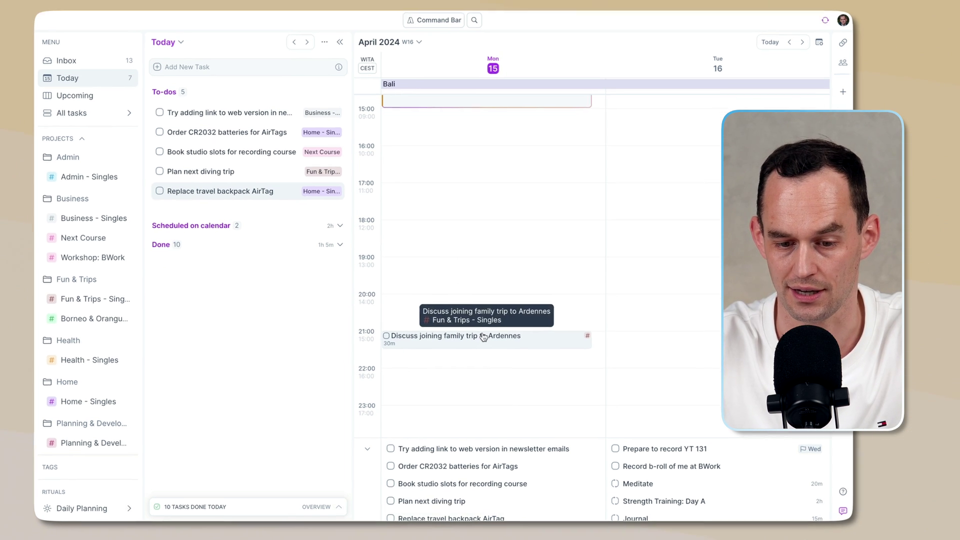
pyautogui.click(443, 343)
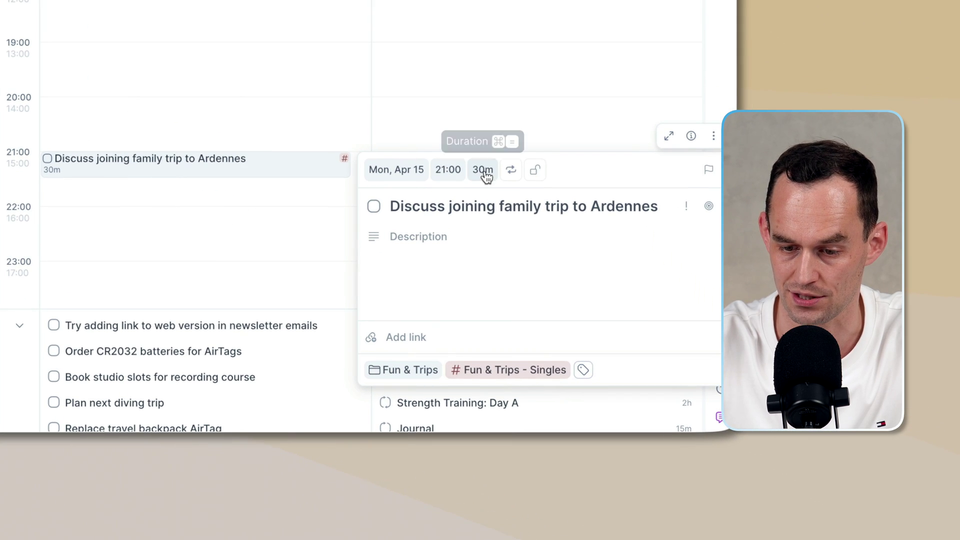
pyautogui.click(483, 170)
pyautogui.click(498, 330)
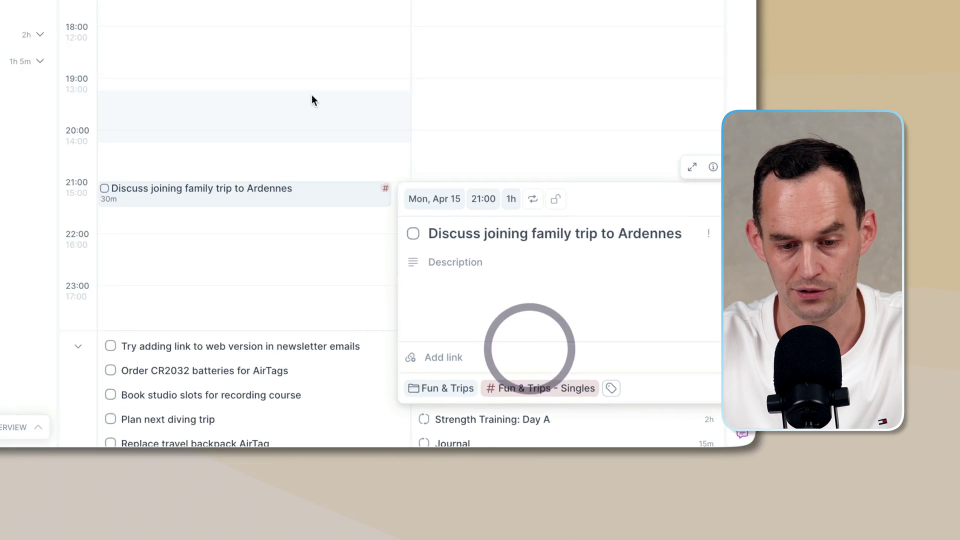
pyautogui.click(258, 62)
pyautogui.press('super+Tab')
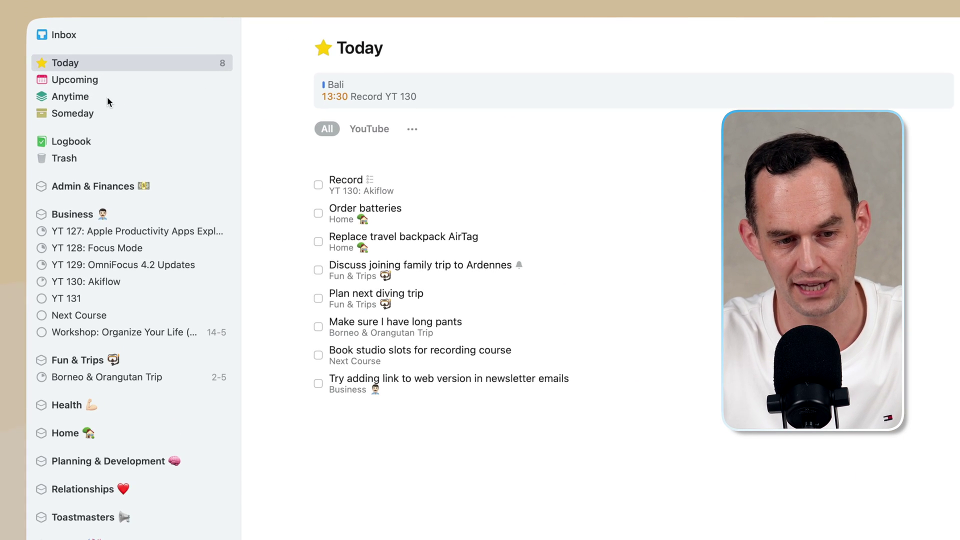
pyautogui.click(107, 99)
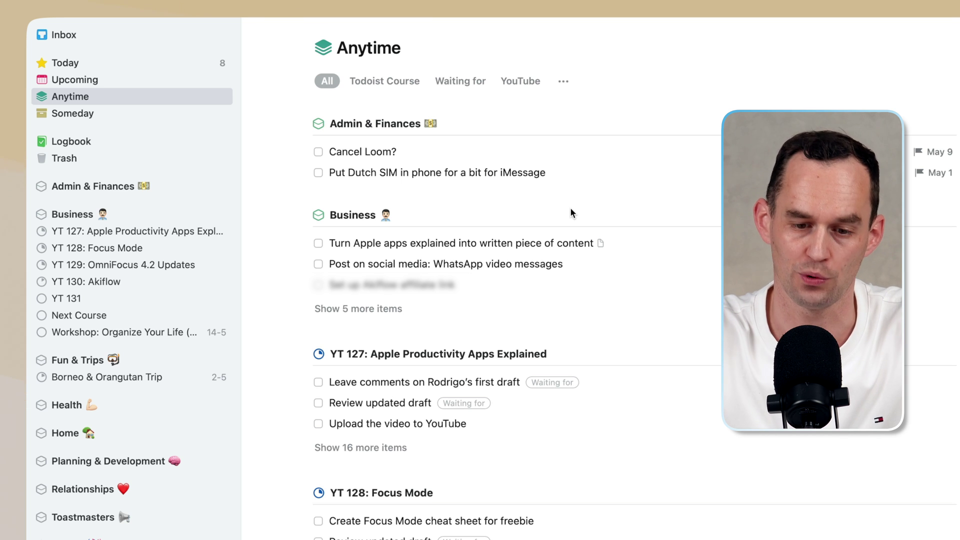
# Move the Turn Apple apps explained task into Today and check it in the Today list.
pyautogui.click(457, 243)
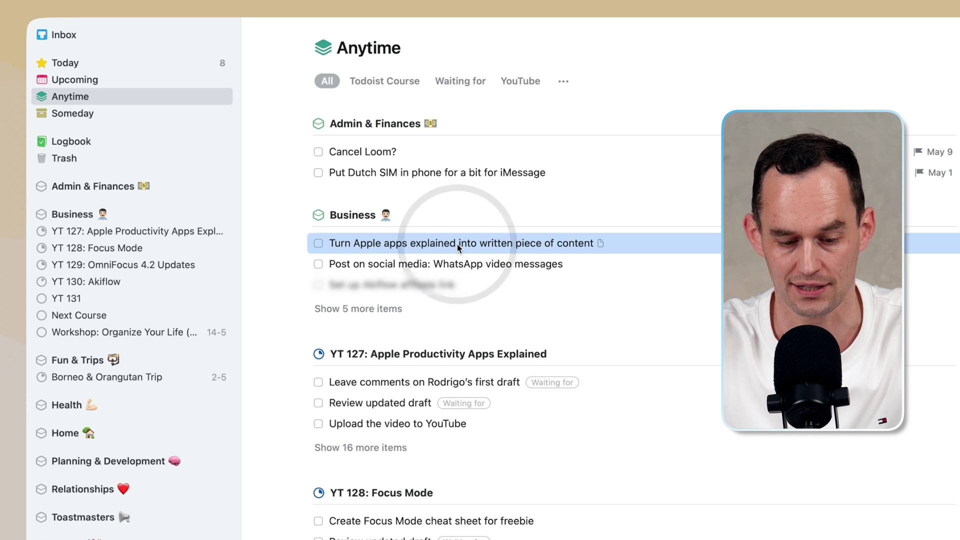
pyautogui.press('super+t')
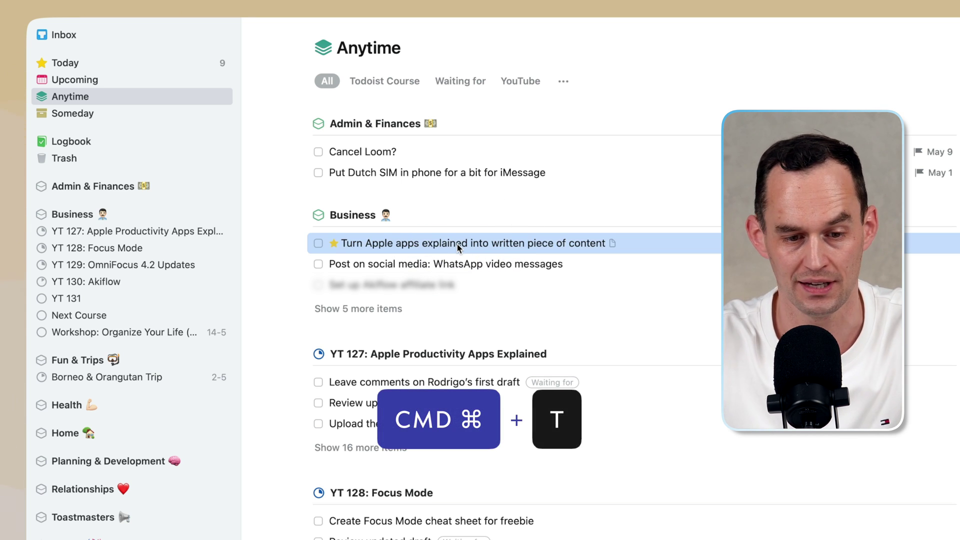
pyautogui.click(136, 62)
pyautogui.click(450, 188)
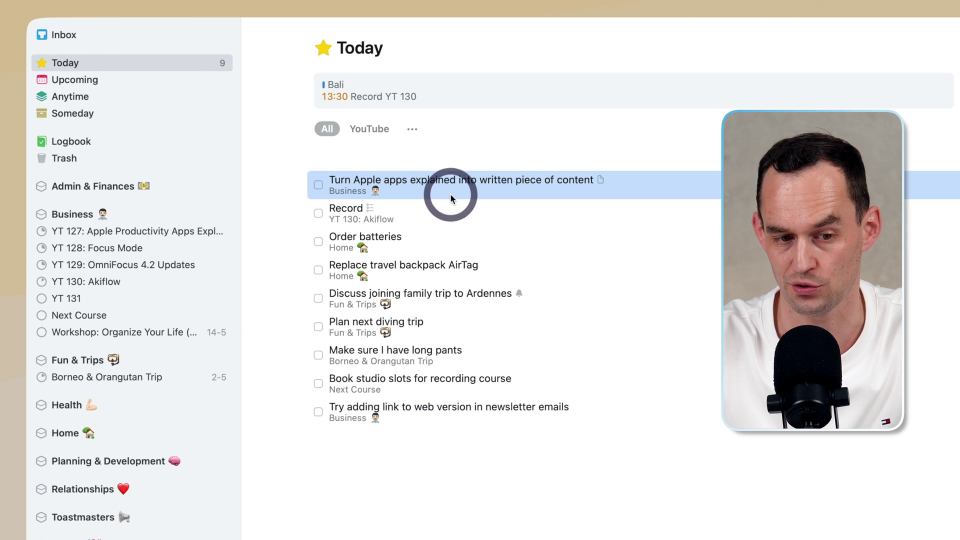
pyautogui.click(132, 94)
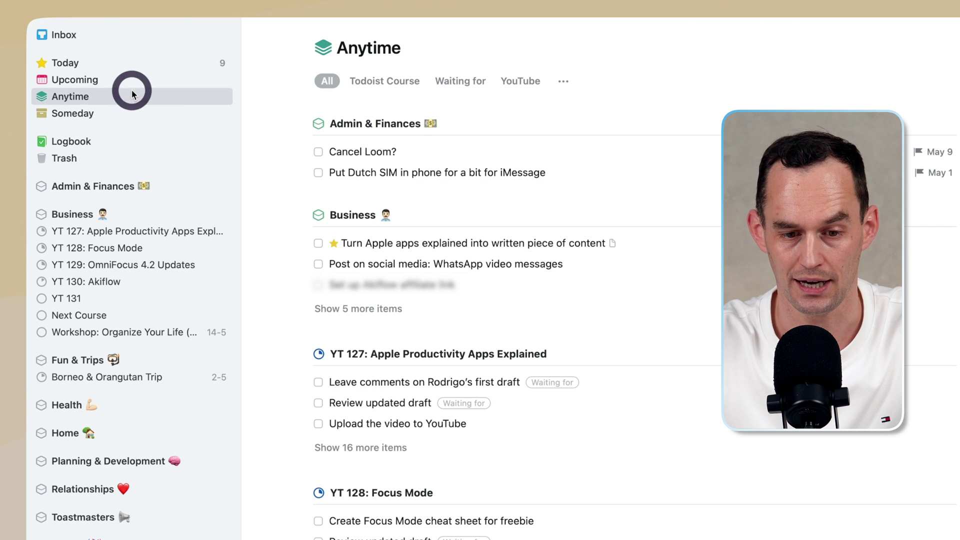
# Set the task's deadline to Tue, Apr 16 and remove it from Today.
pyautogui.doubleClick(460, 244)
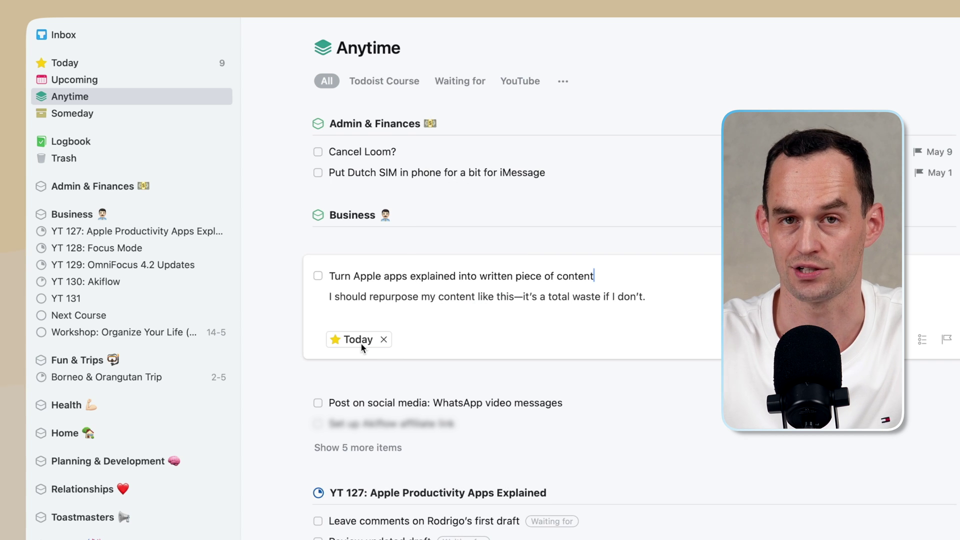
pyautogui.click(681, 343)
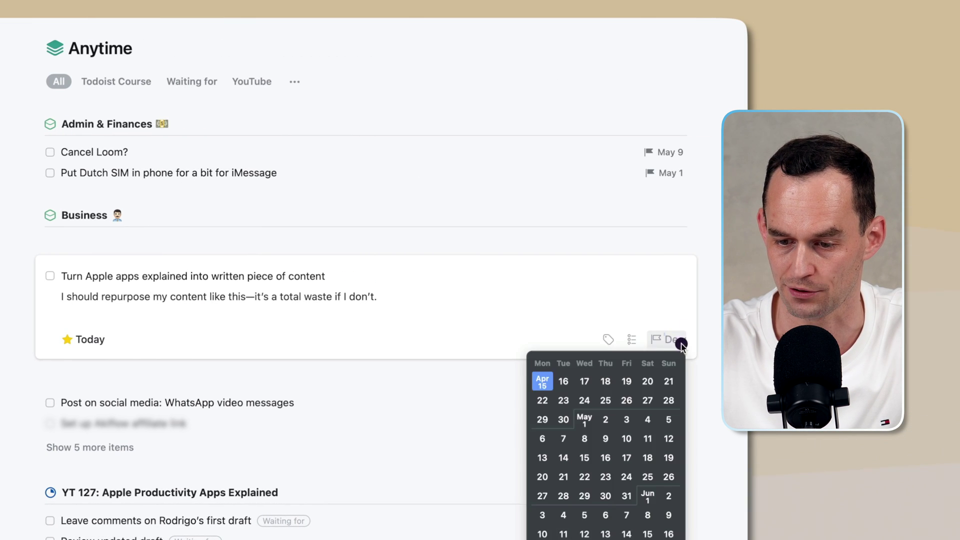
pyautogui.click(563, 382)
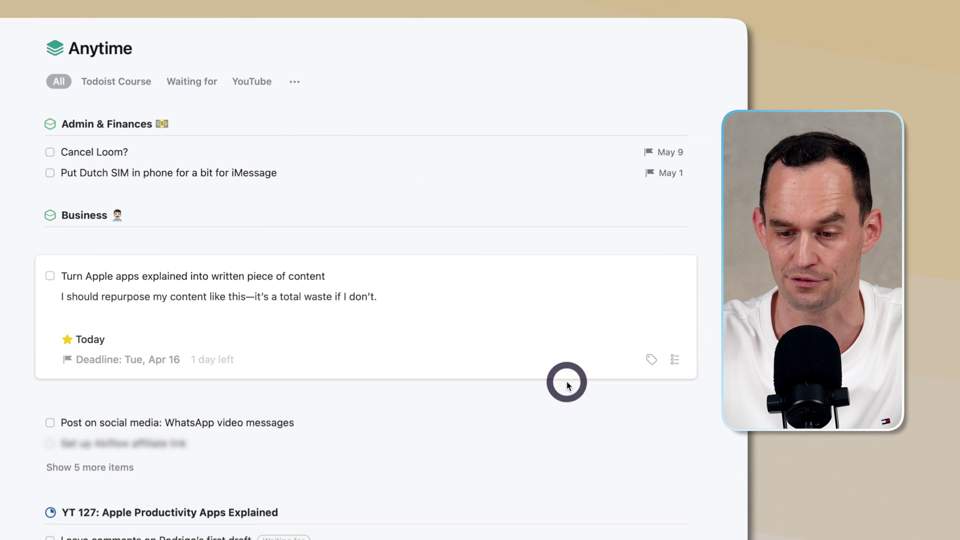
pyautogui.click(708, 243)
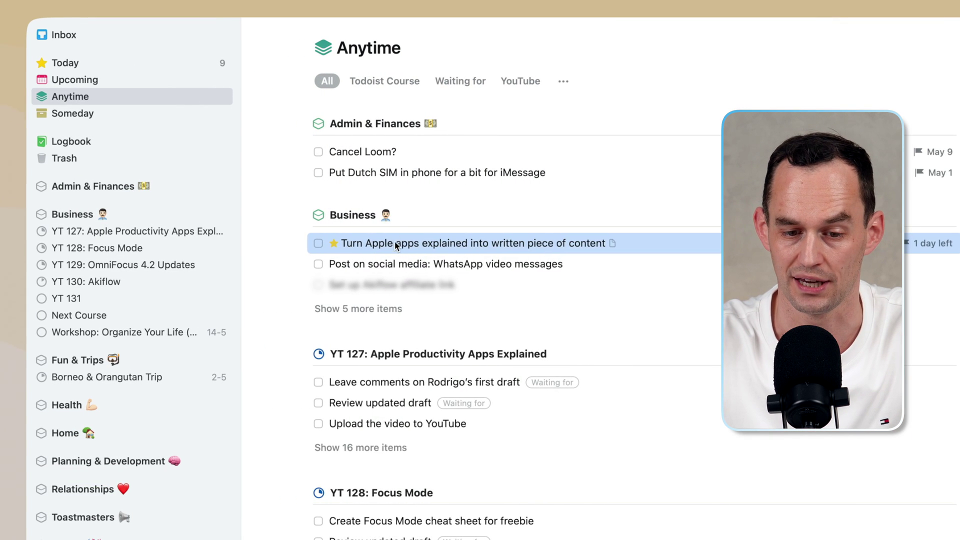
pyautogui.doubleClick(217, 244)
pyautogui.press('cmd+r')
pyautogui.click(400, 340)
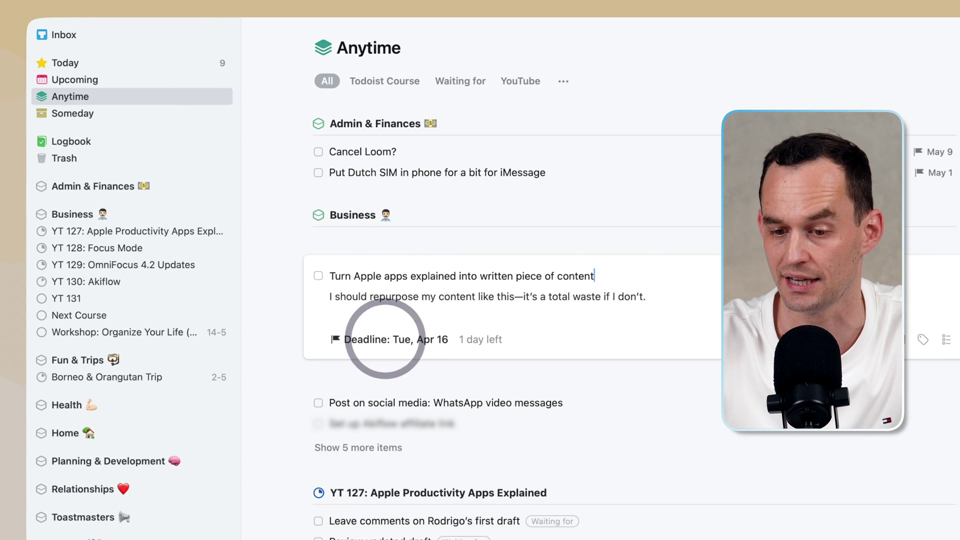
pyautogui.click(648, 248)
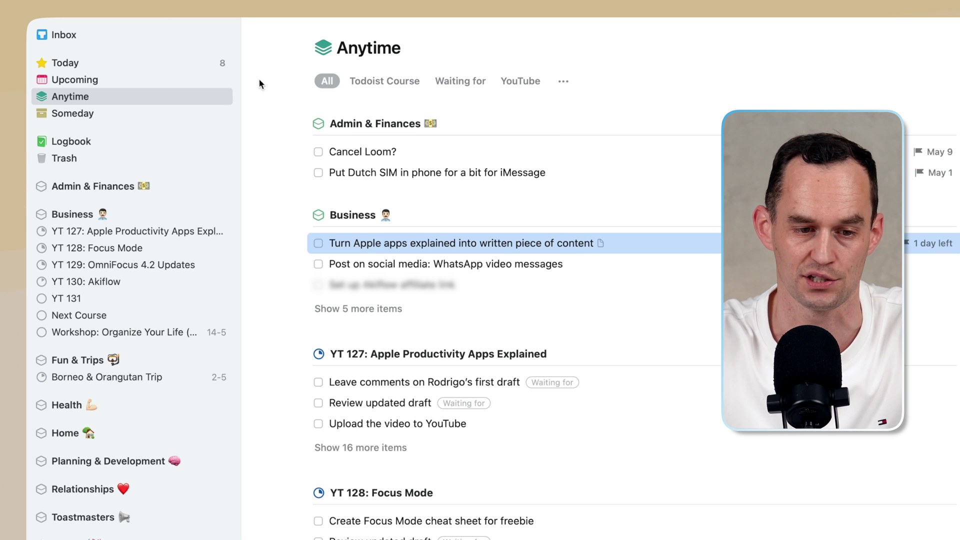
# Find the Apple-apps writing task in Upcoming, defer it to Someday, and show Anytime.
pyautogui.click(93, 80)
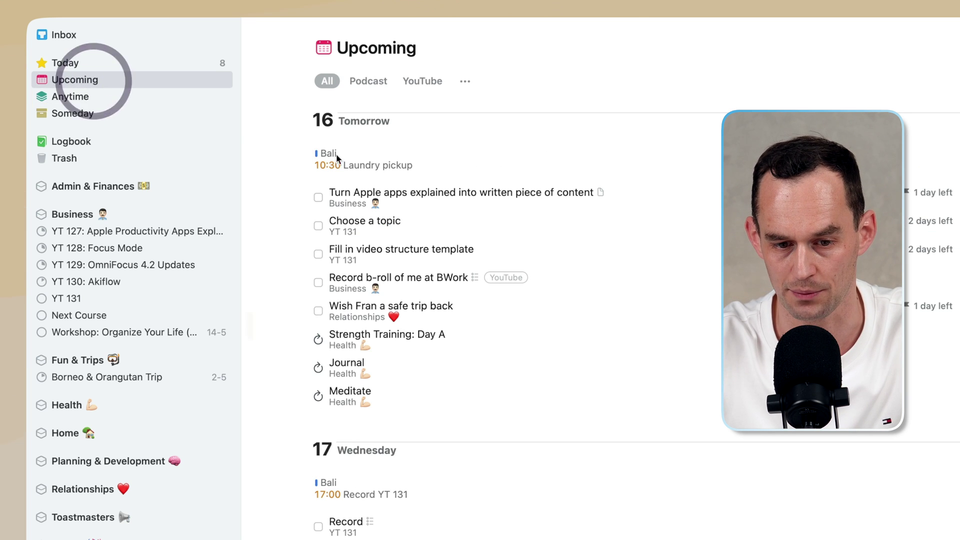
pyautogui.click(581, 192)
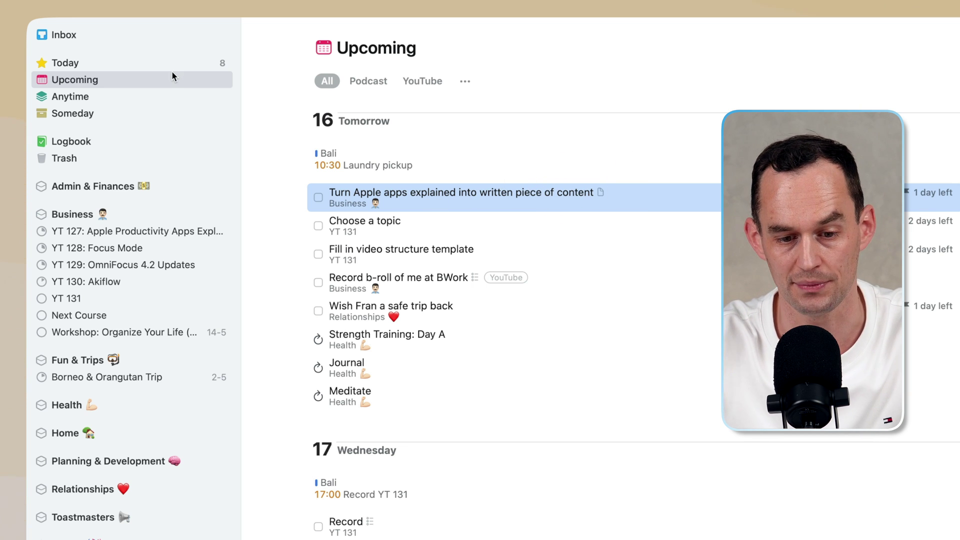
pyautogui.doubleClick(482, 204)
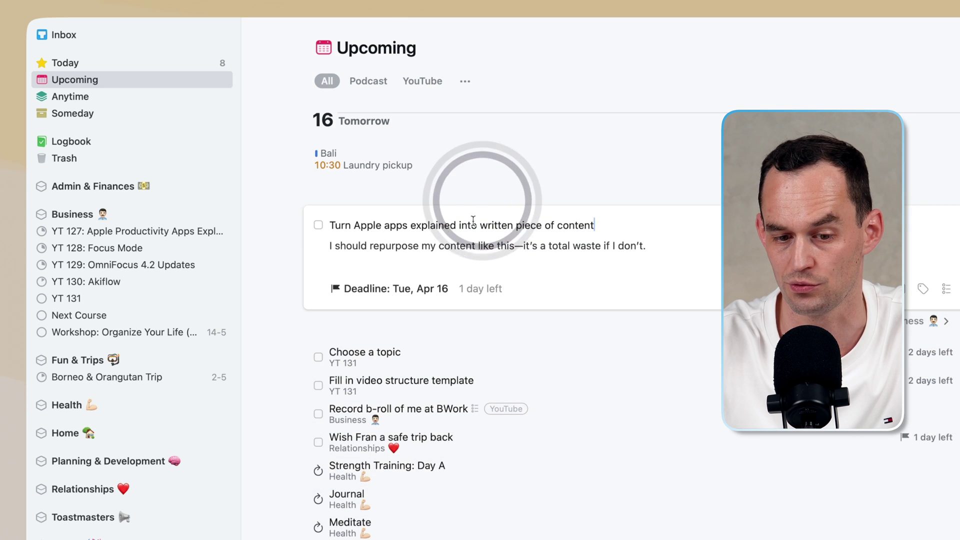
pyautogui.click(461, 286)
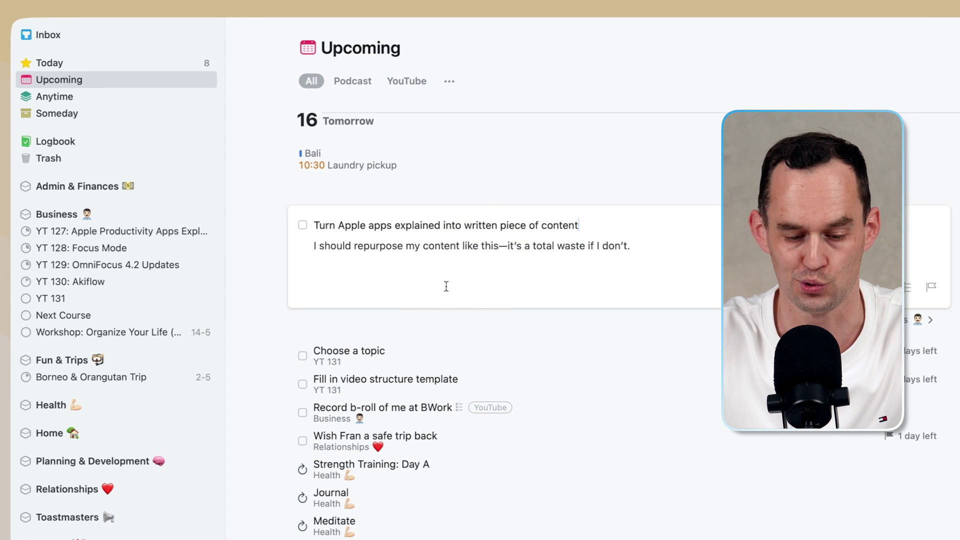
pyautogui.press('super+s')
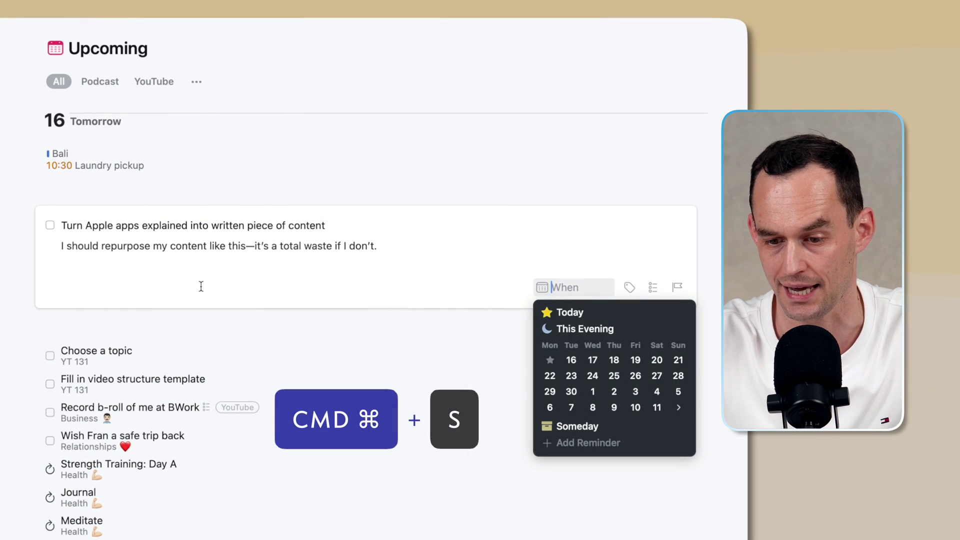
pyautogui.click(607, 432)
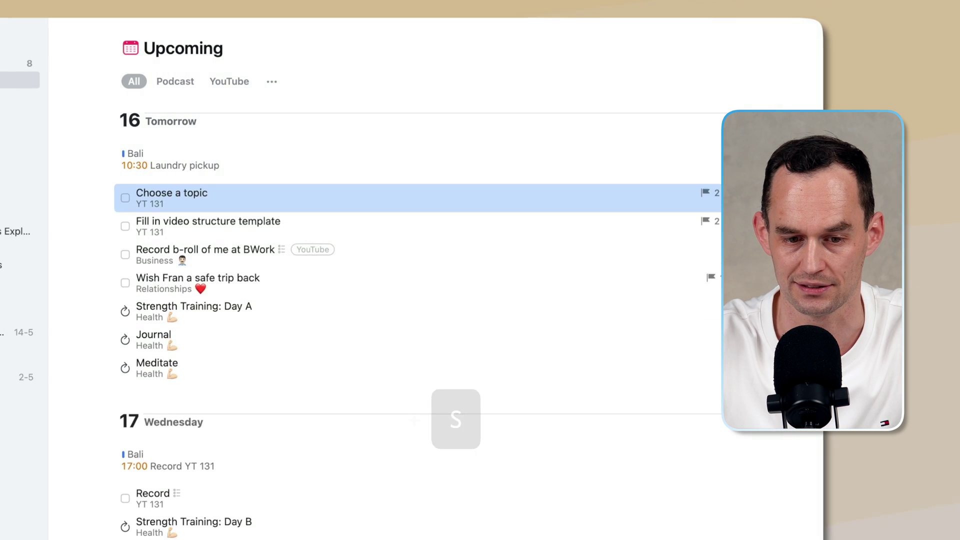
pyautogui.click(85, 98)
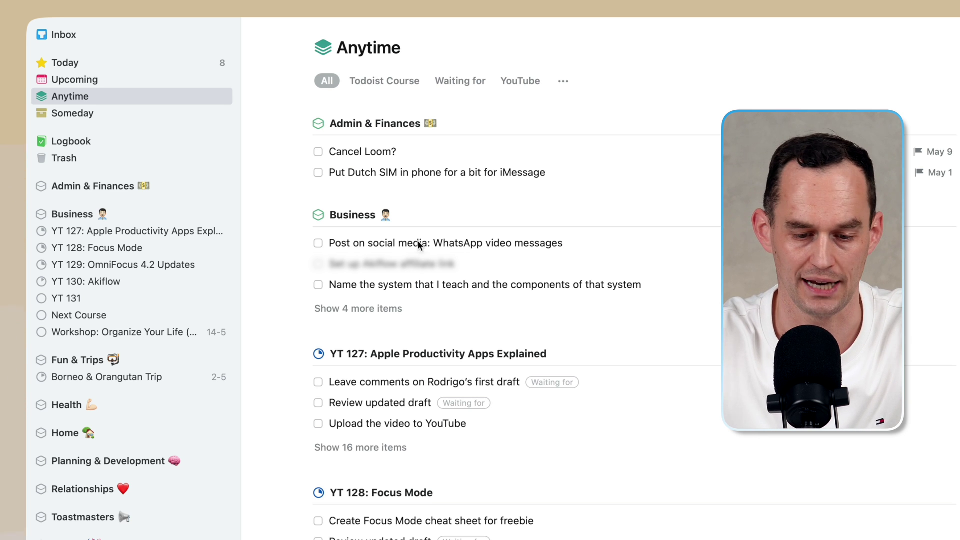
pyautogui.press('super+Tab')
pyautogui.press('super+Tab')
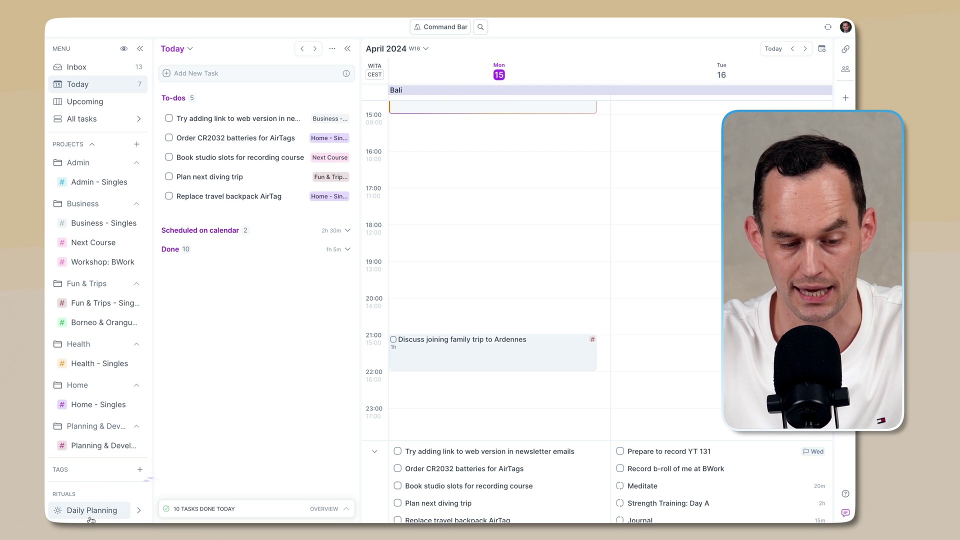
# Run Akiflow's Daily Planning ritual and move on to reviewing today's plan.
pyautogui.click(91, 520)
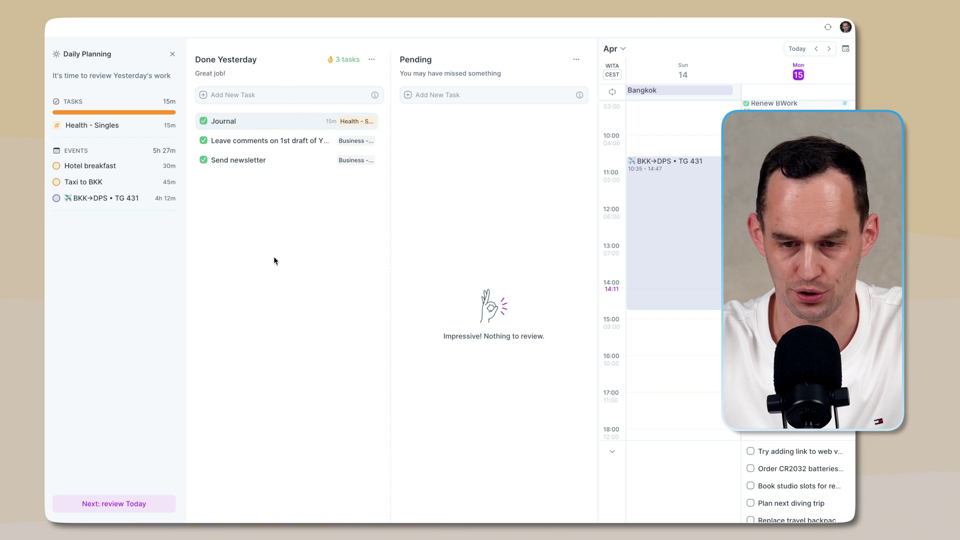
pyautogui.click(141, 508)
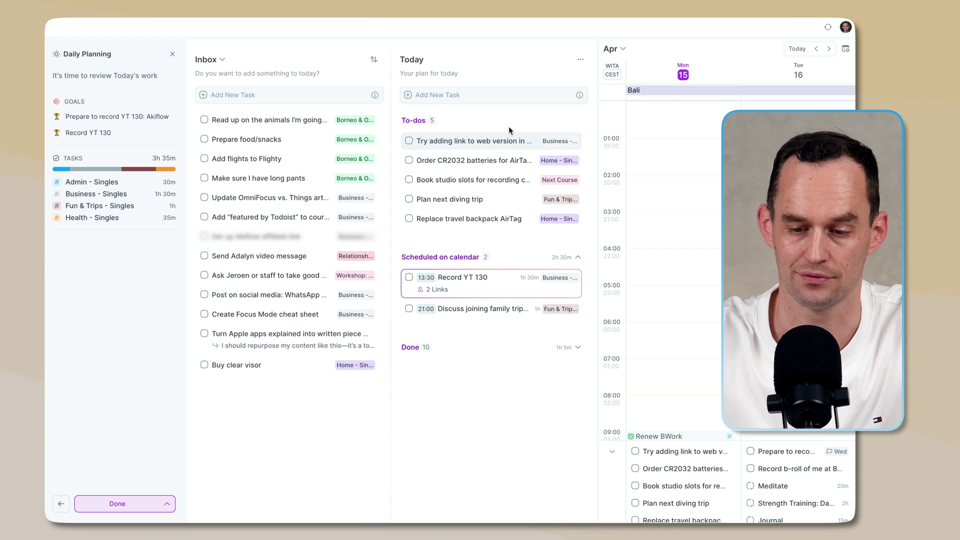
# Scroll through today's review and briefly expand, then collapse, the Done tasks.
pyautogui.scroll(-5, 695, 275)
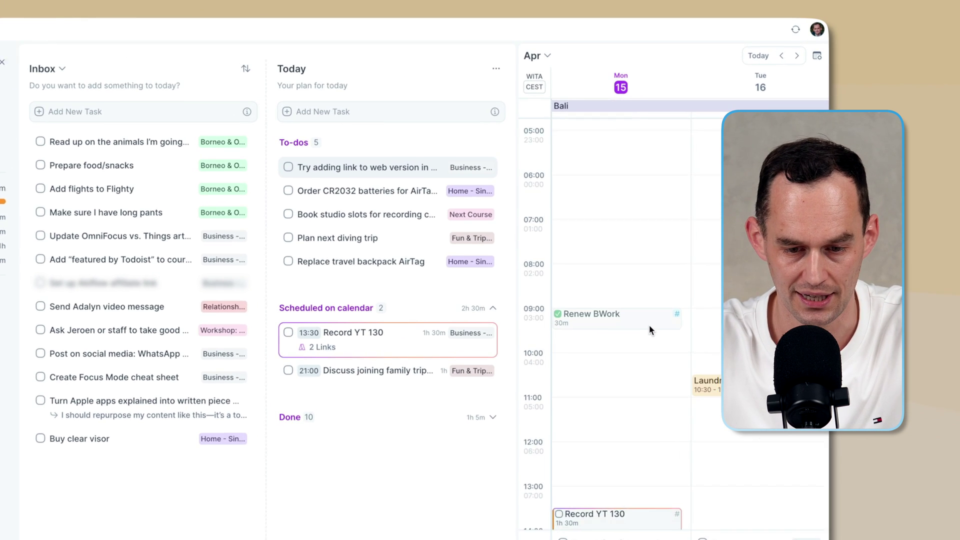
pyautogui.scroll(-5, 649, 330)
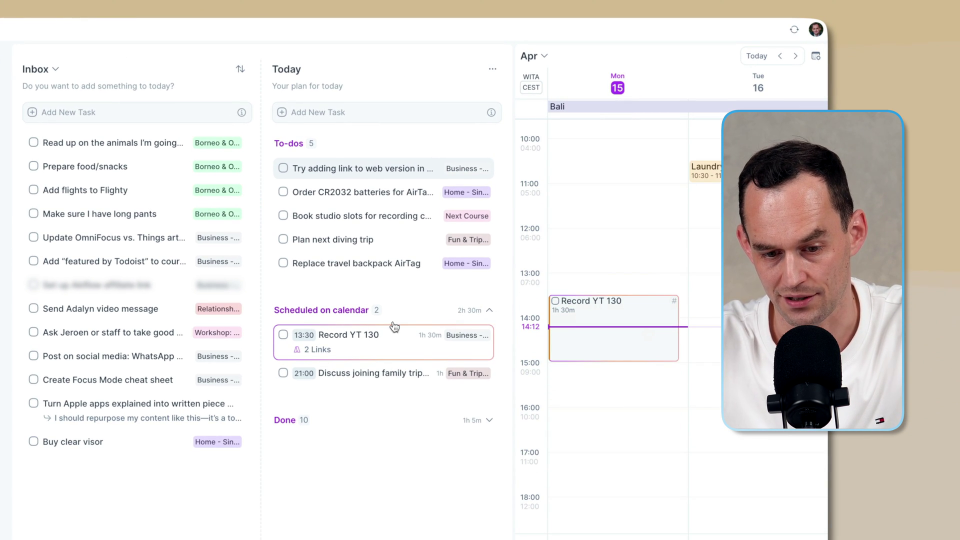
pyautogui.click(490, 421)
pyautogui.click(483, 422)
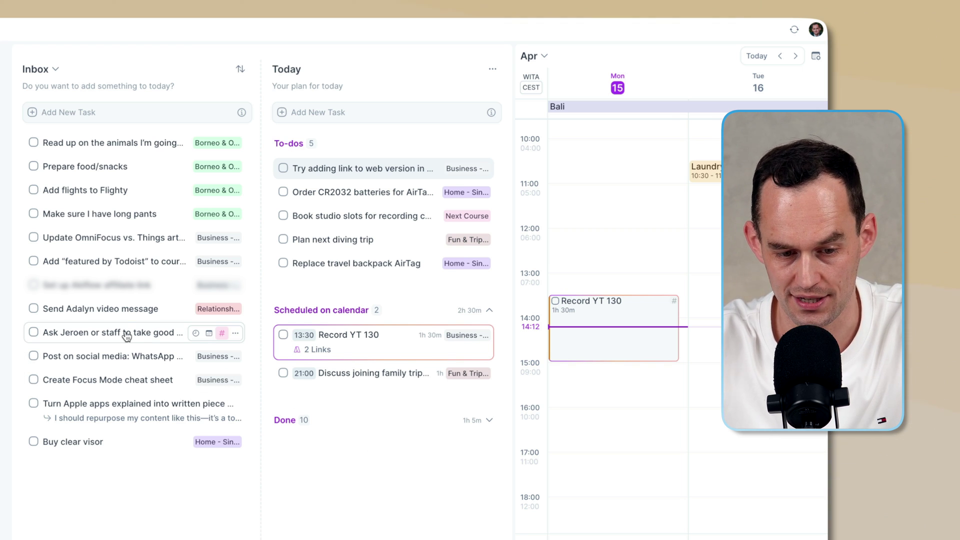
# Add Workshop: BWork to today, clear its date back to Inbox, and finish planning.
pyautogui.moveTo(126, 332); pyautogui.dragTo(309, 276)
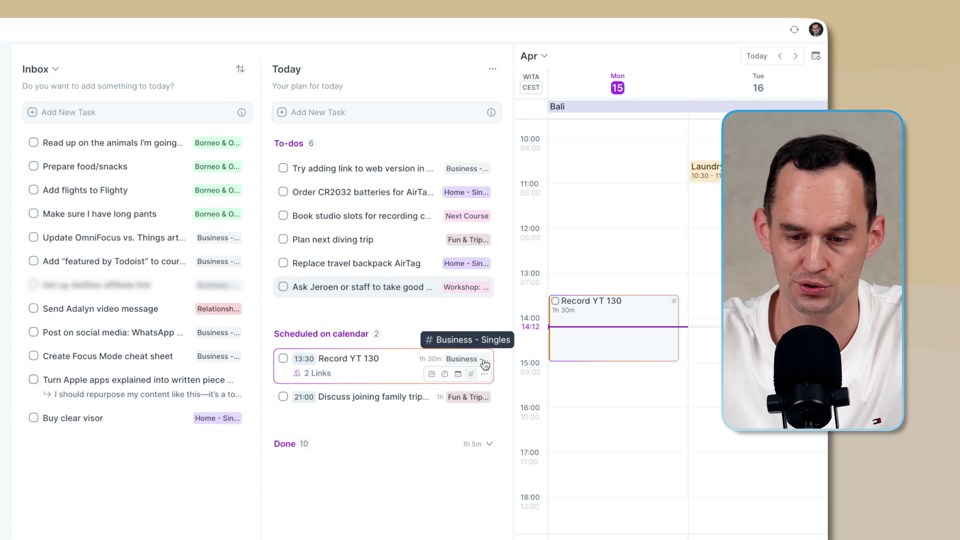
pyautogui.scroll(-3, 660, 381)
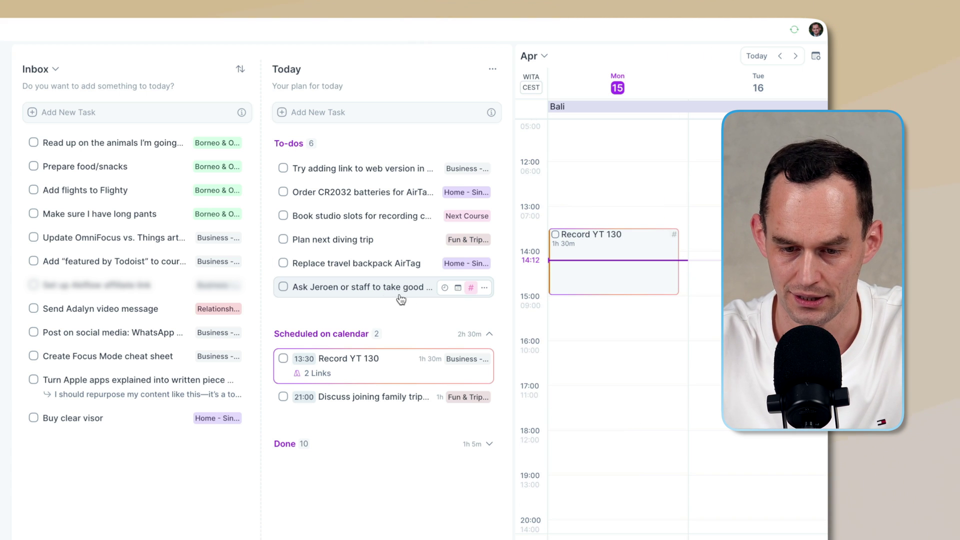
pyautogui.click(385, 292)
pyautogui.click(590, 284)
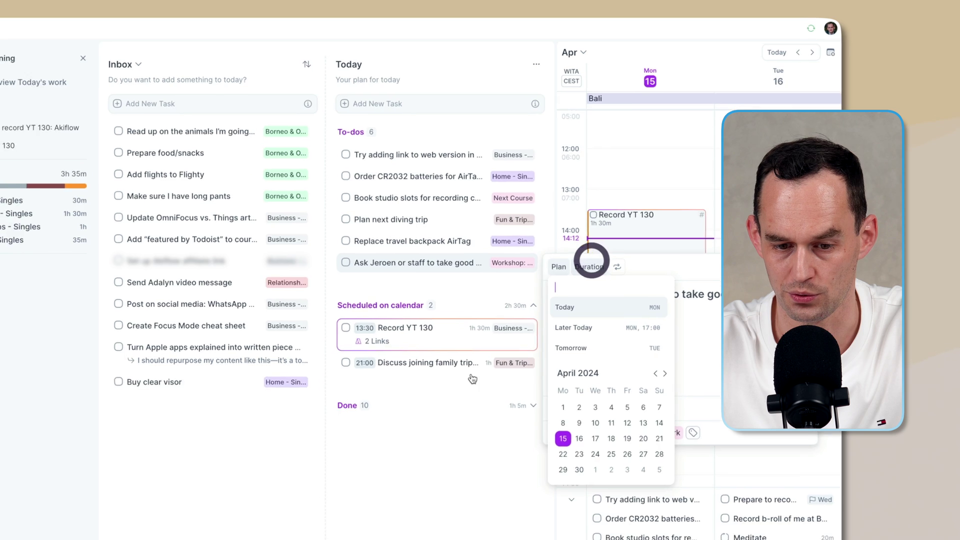
pyautogui.click(473, 378)
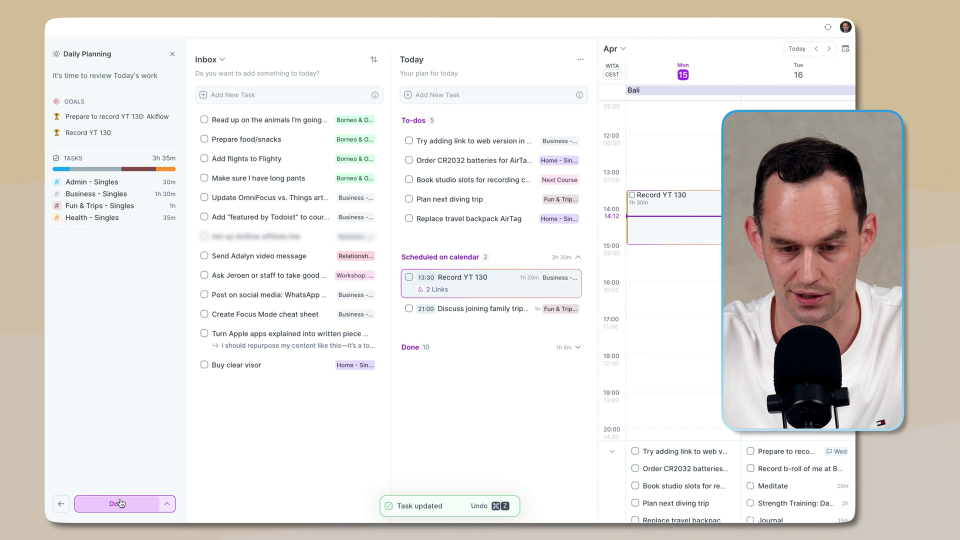
pyautogui.click(35, 537)
# Scroll the calendar and discard an accidental 16:00 draft event.
pyautogui.scroll(-3, 485, 238)
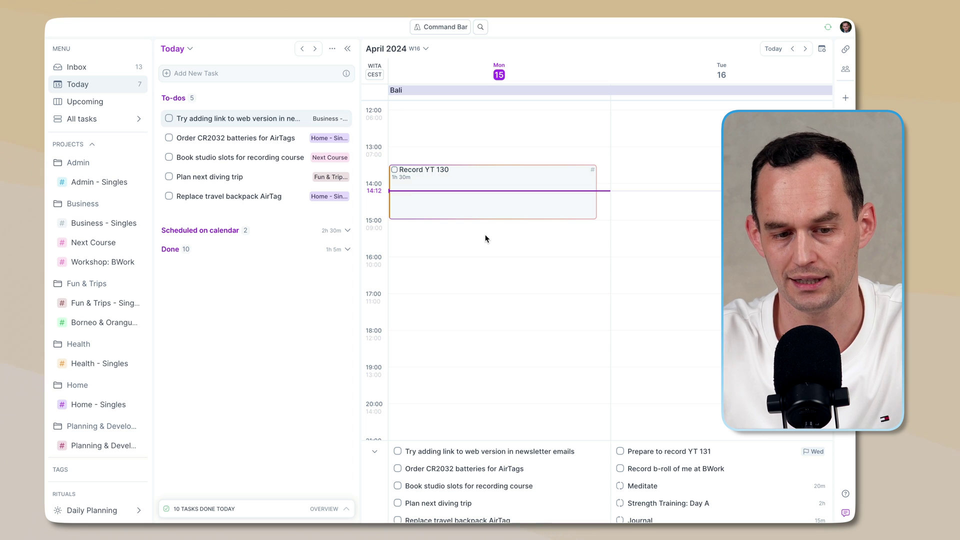
pyautogui.scroll(-4, 485, 239)
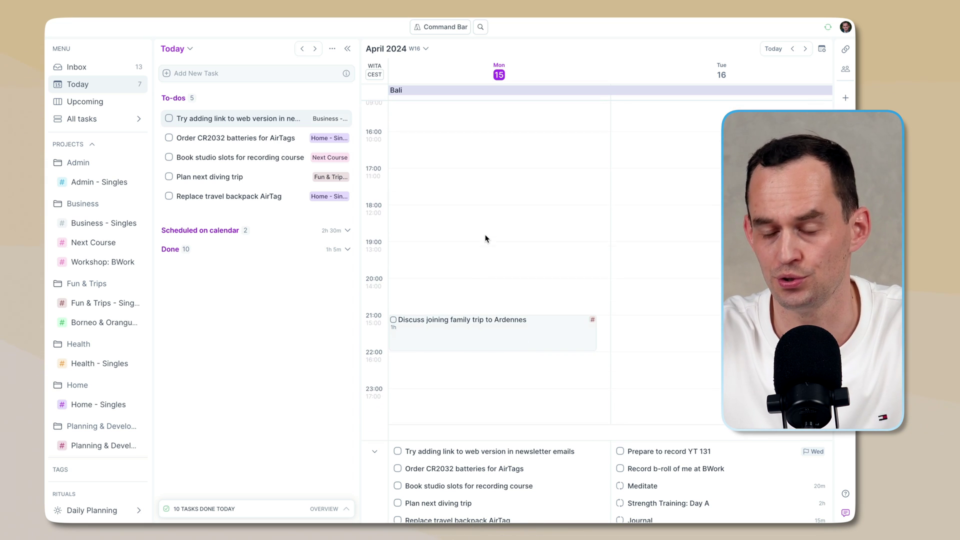
pyautogui.scroll(2, 500, 260)
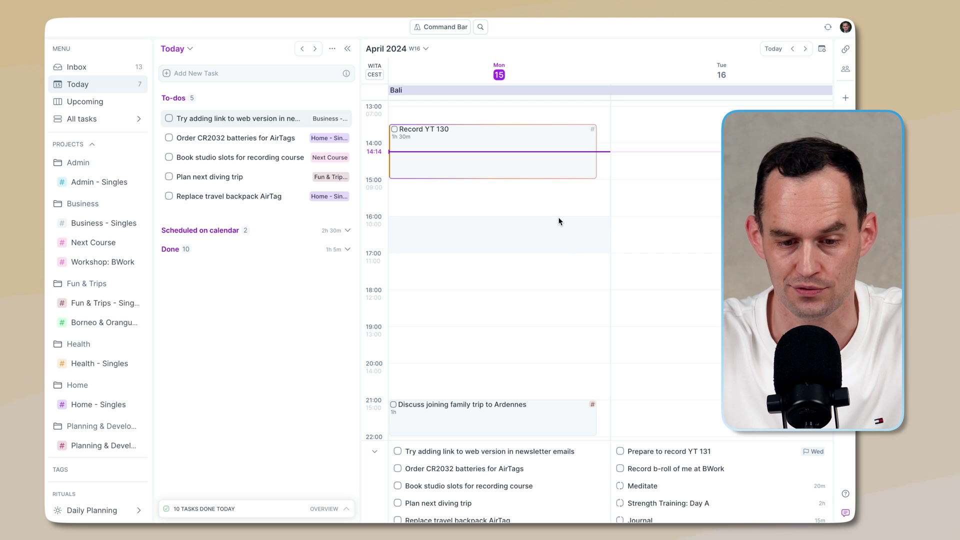
pyautogui.click(558, 220)
pyautogui.click(547, 223)
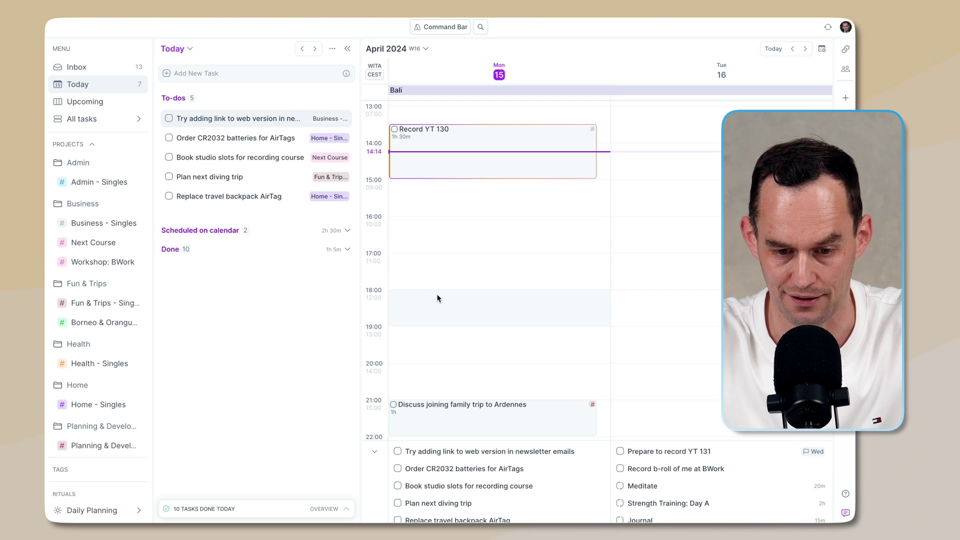
# Create a 'Dinner with friends' event Monday 18:00–19:30, then switch to Fantastical.
pyautogui.moveTo(438, 292); pyautogui.dragTo(436, 344)
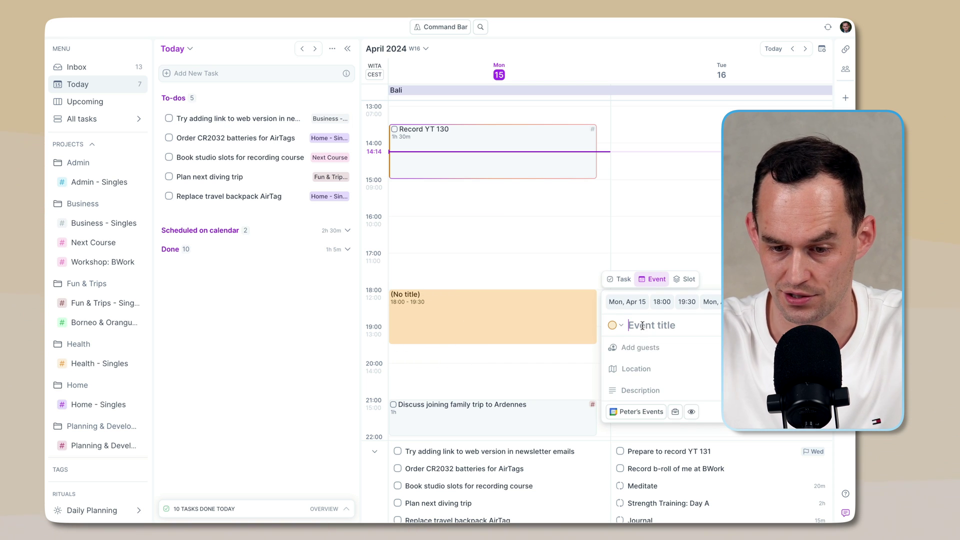
pyautogui.write('Dinner with friends')
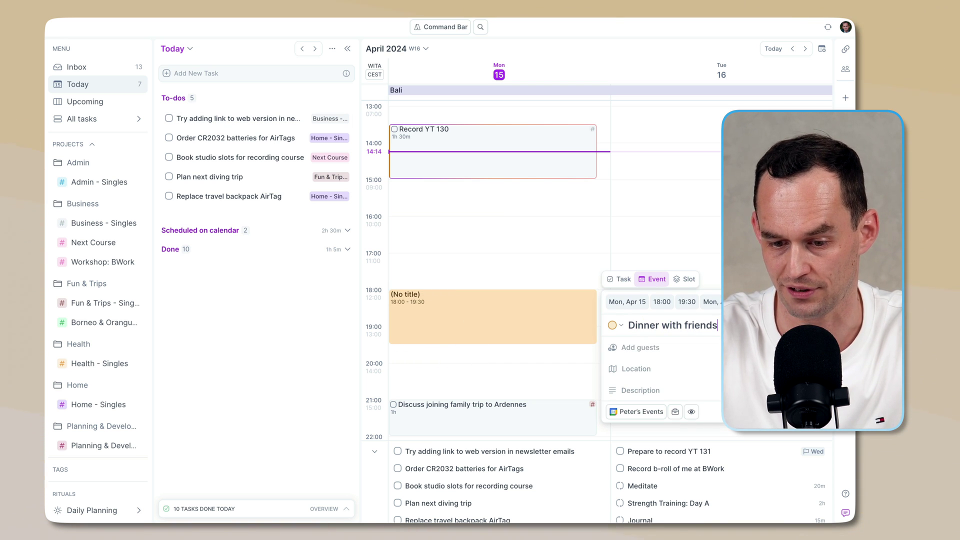
pyautogui.press('Return')
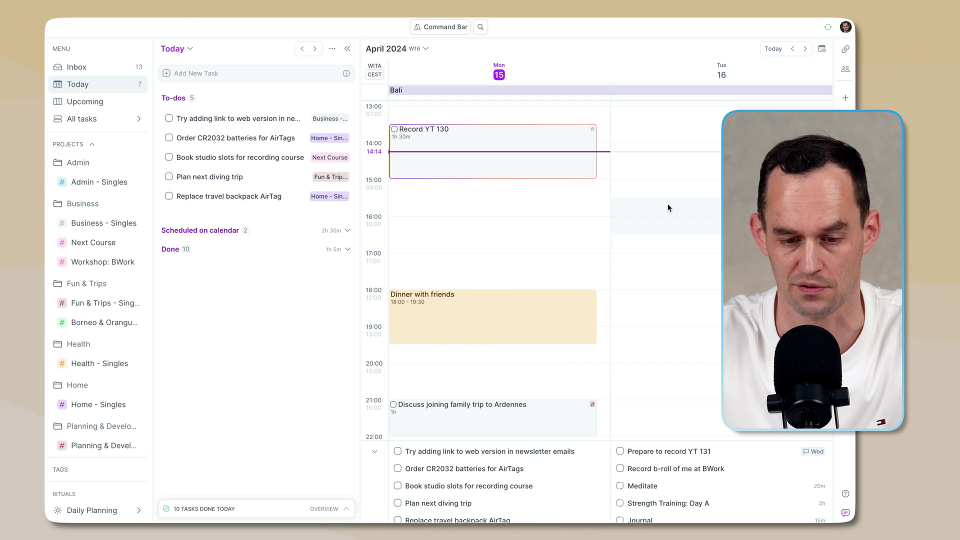
pyautogui.press('super+Tab')
pyautogui.press('super+Tab')
pyautogui.press('super+Tab')
pyautogui.press('super+Tab')
pyautogui.press('super+Tab')
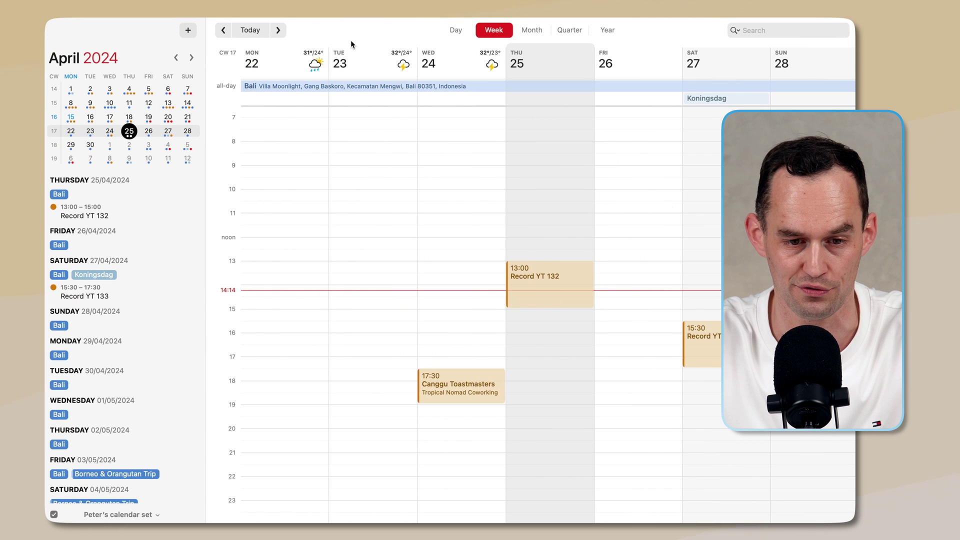
# Jump Fantastical's week view to the current week, then return to Akiflow.
pyautogui.click(250, 30)
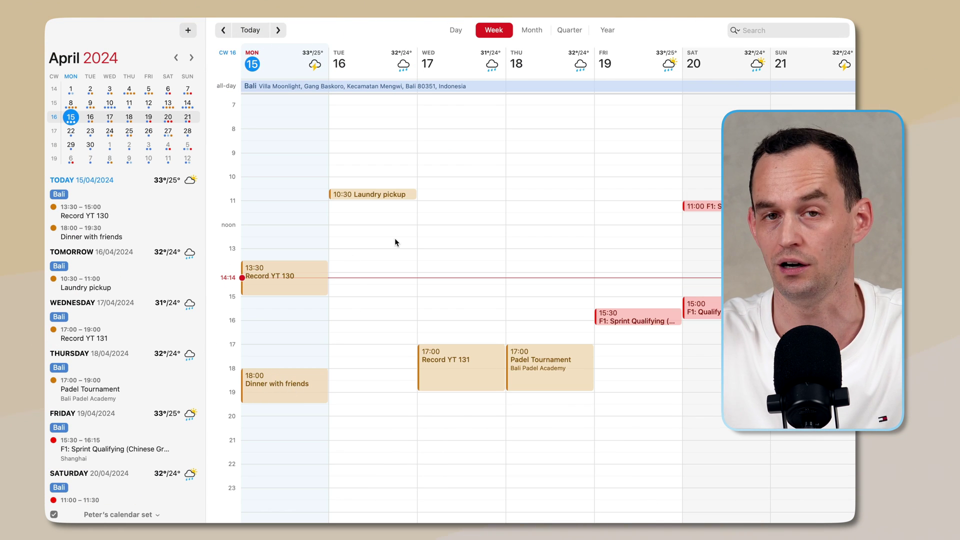
pyautogui.press('super+Tab')
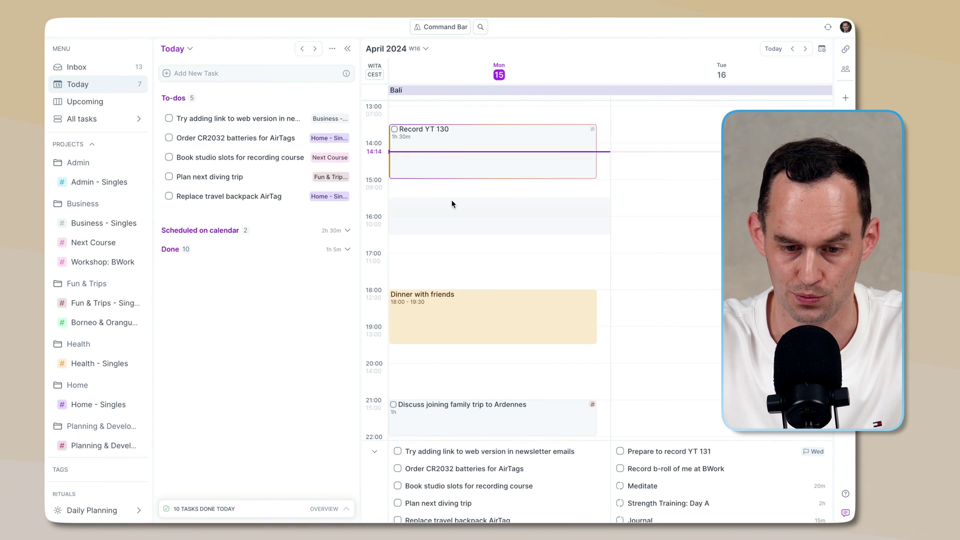
# Create an 'Update bookkeeping' time slot on Monday from 15:30 to 17:30.
pyautogui.moveTo(451, 204); pyautogui.dragTo(448, 270)
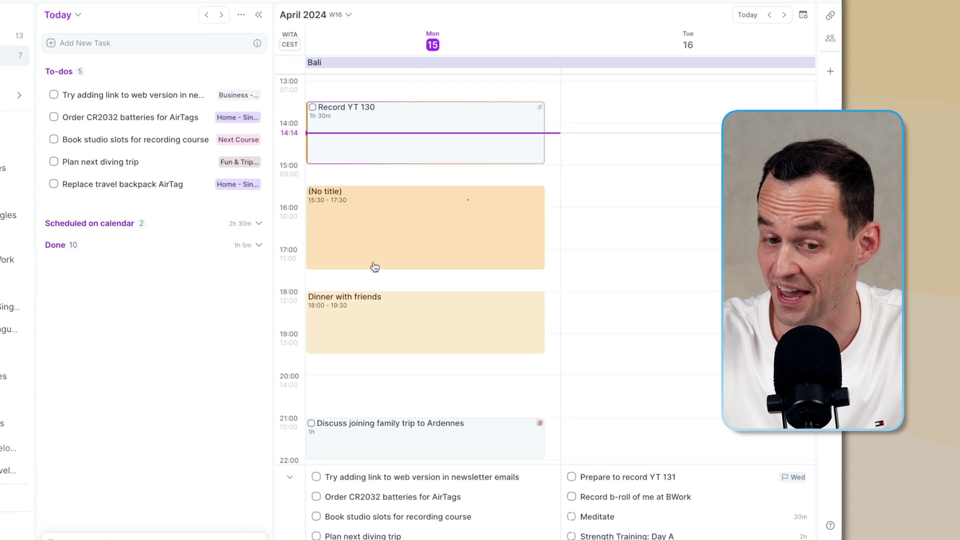
pyautogui.moveTo(375, 267); pyautogui.dragTo(375, 266)
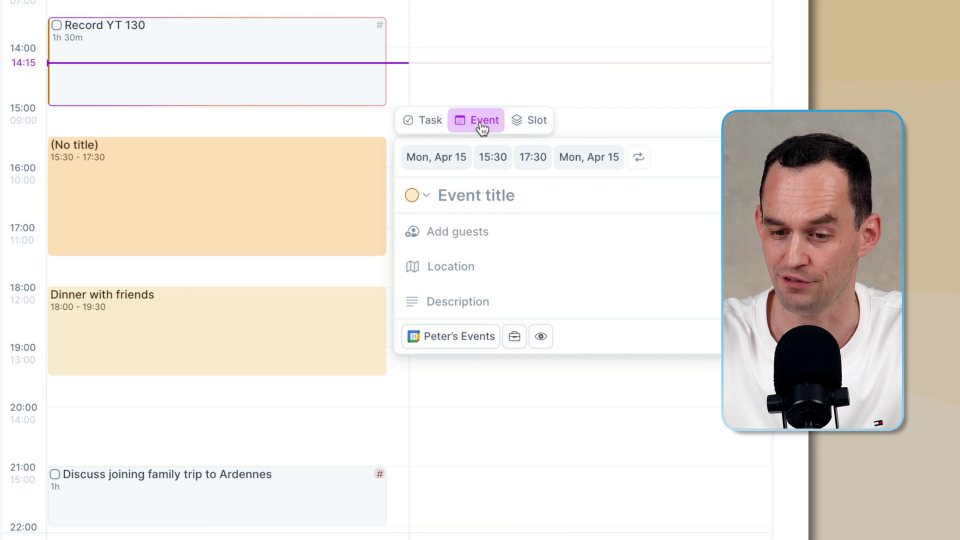
pyautogui.click(421, 119)
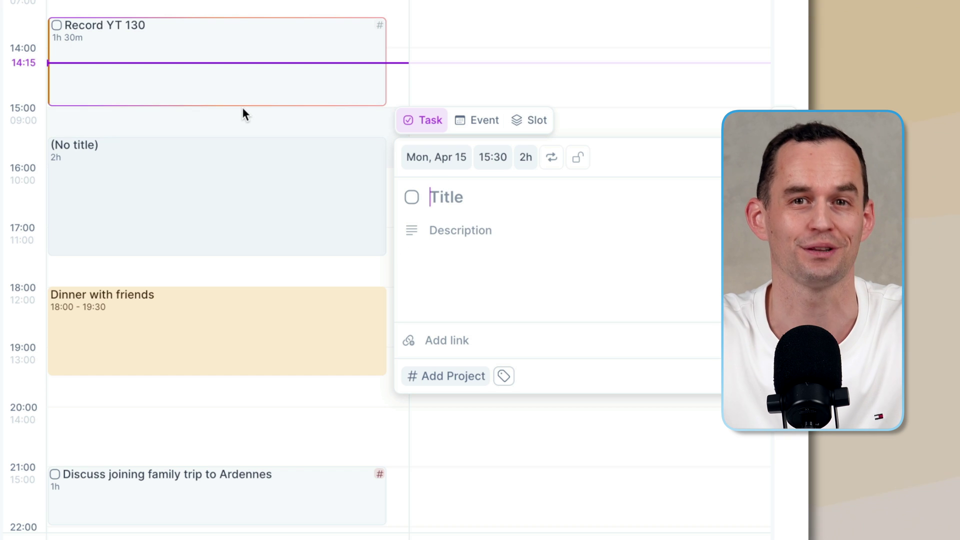
pyautogui.click(530, 126)
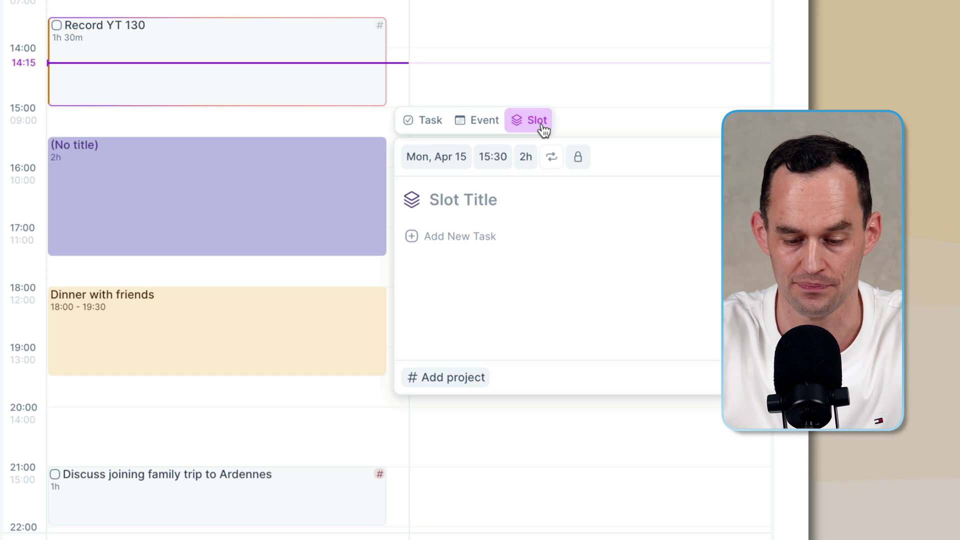
pyautogui.write('Update bookkeeping')
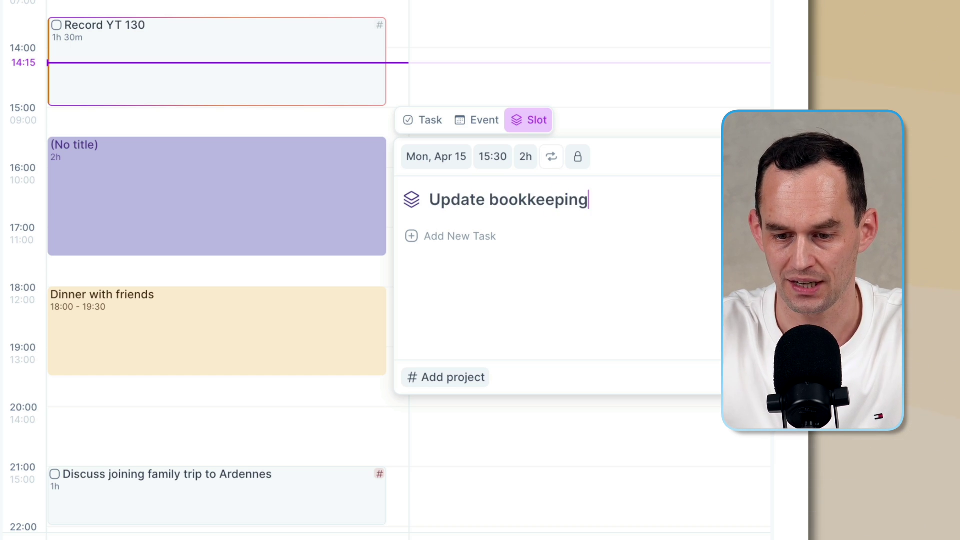
# Add 'Forward invoices to Moneybird' and 'Answer bookkeeper's questions' tasks to the slot.
pyautogui.click(440, 235)
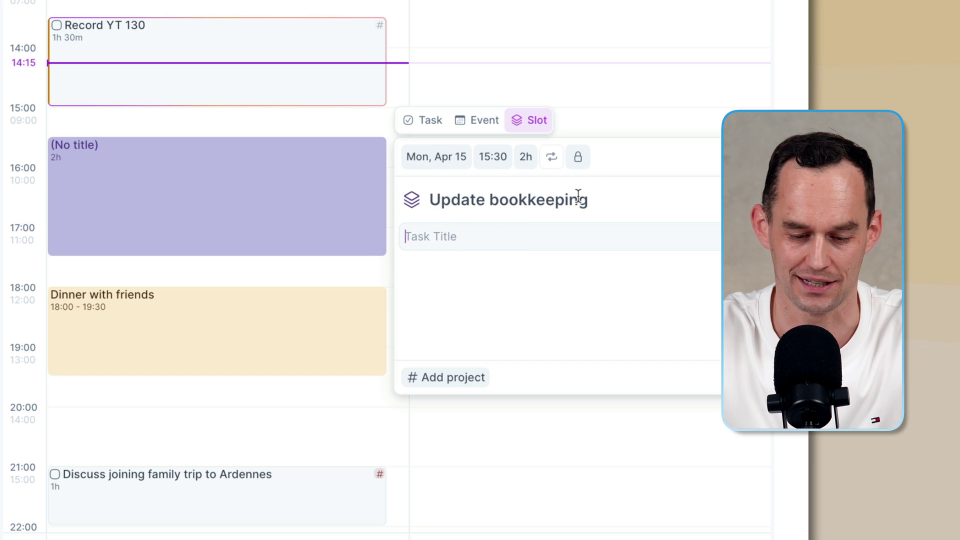
pyautogui.write('Forward invoices to')
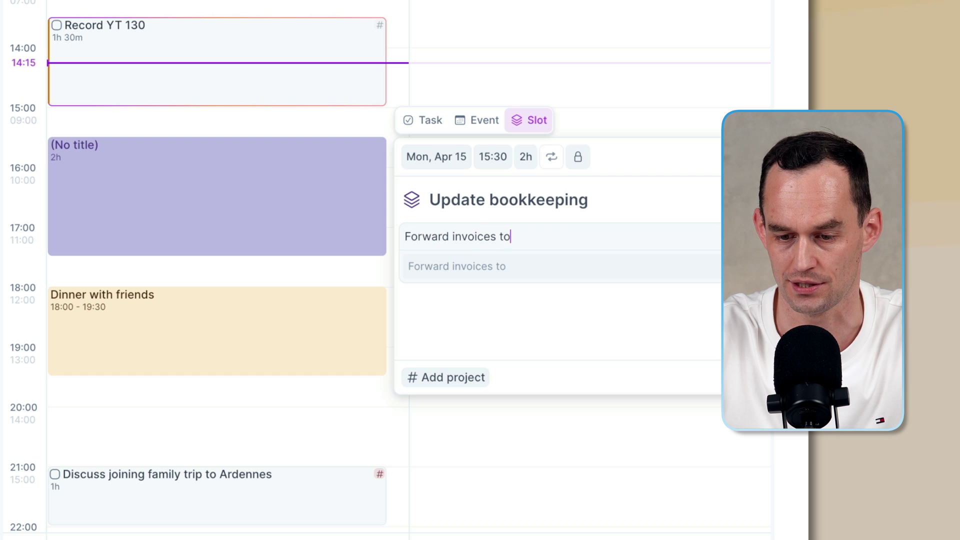
pyautogui.write(' Moneybird')
pyautogui.press('Return')
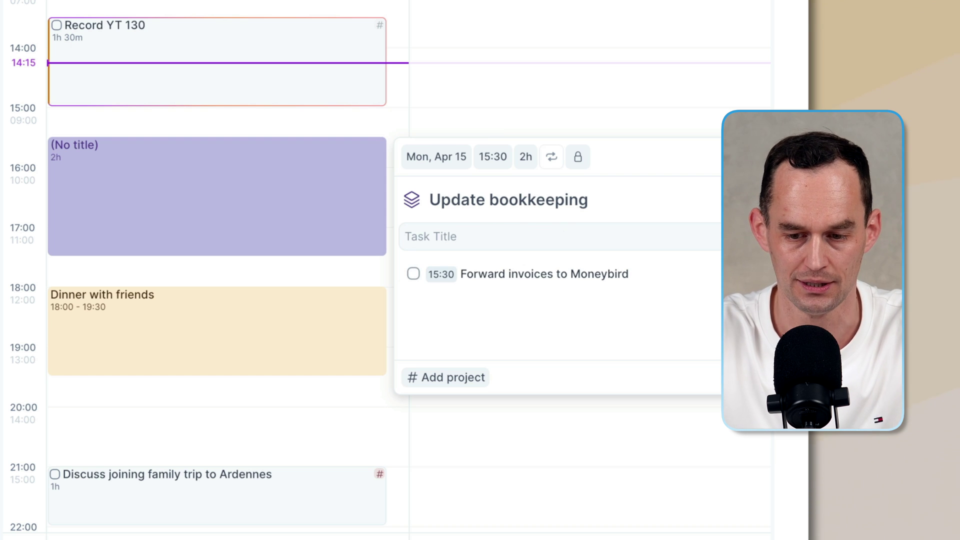
pyautogui.write('Answer bookke')
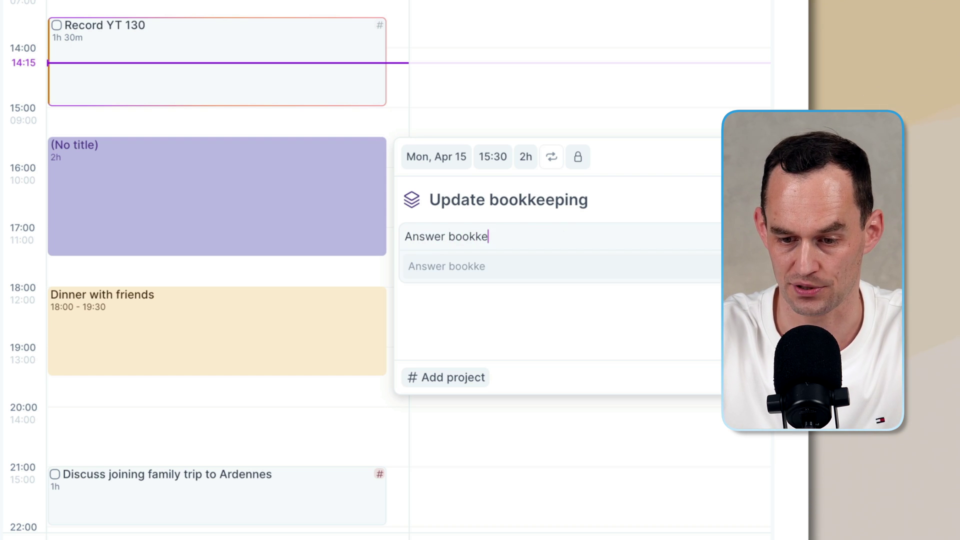
pyautogui.write("eper's questions")
pyautogui.press('Return')
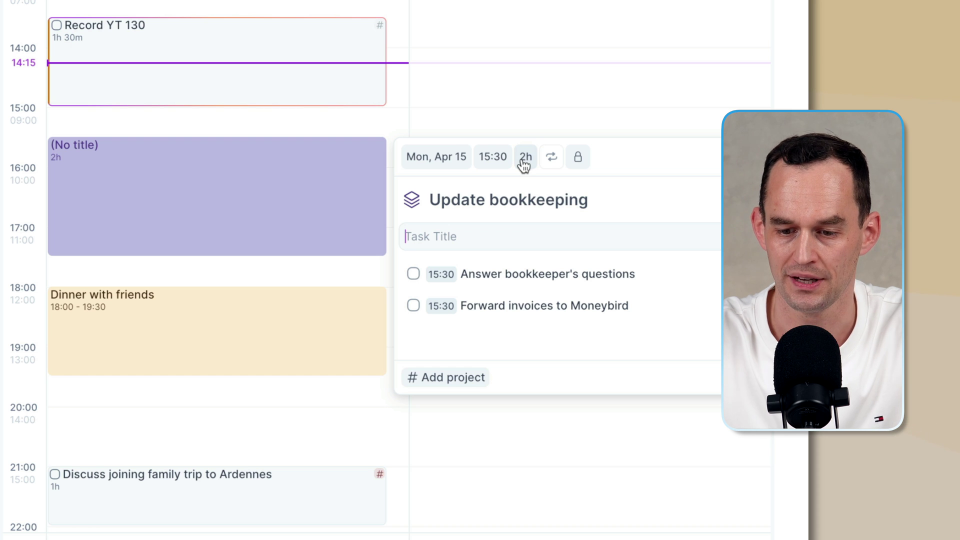
# Toggle the slot's calendar lock, review its details, then switch to Fantastical.
pyautogui.click(578, 159)
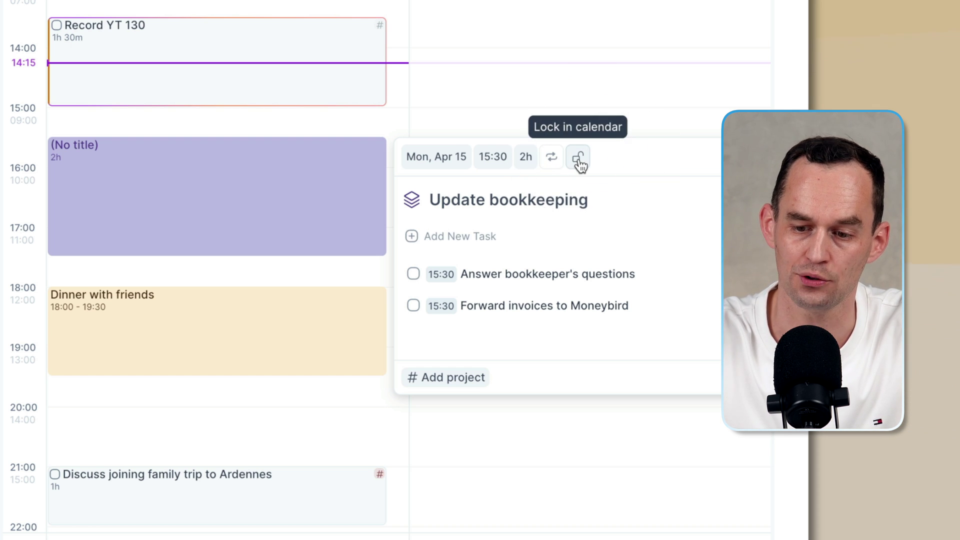
pyautogui.click(578, 159)
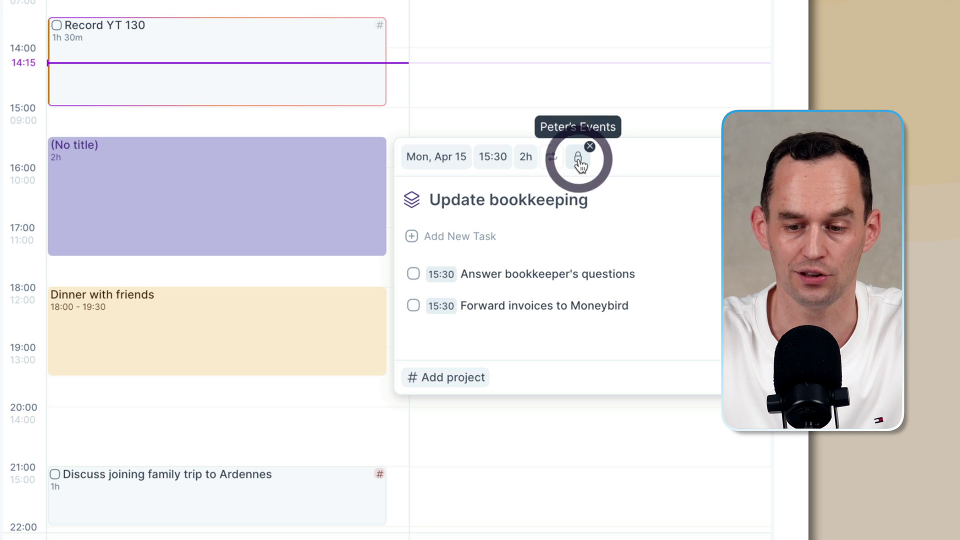
pyautogui.click(512, 120)
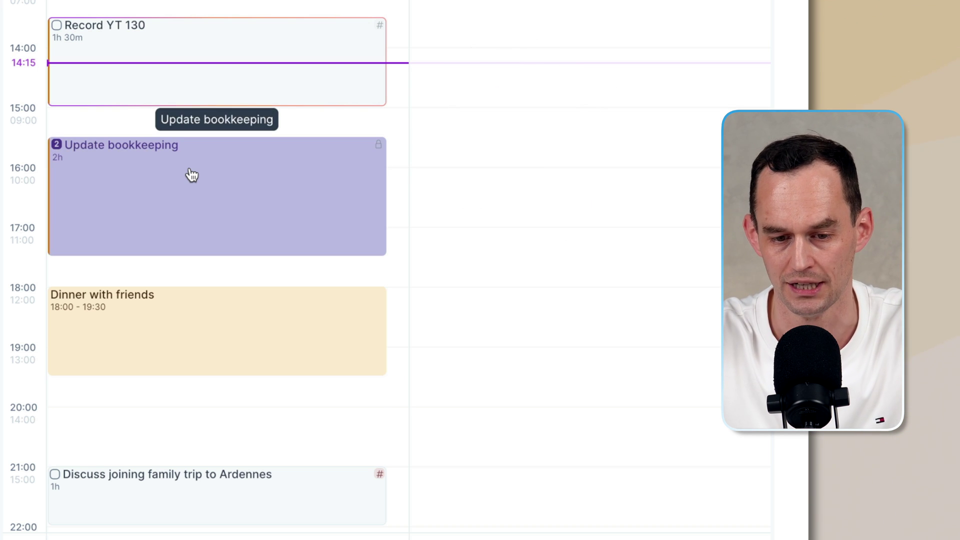
pyautogui.click(128, 176)
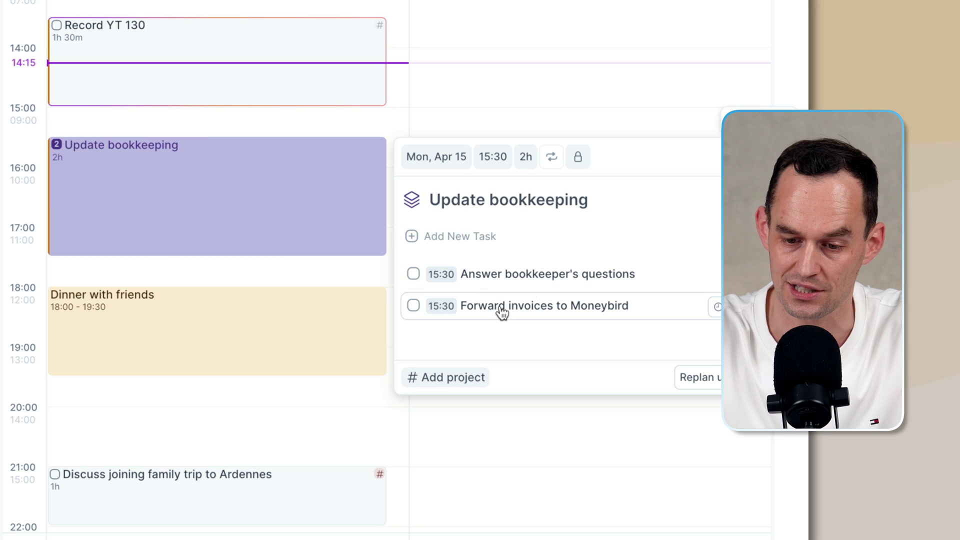
pyautogui.click(531, 108)
pyautogui.press('super+Tab')
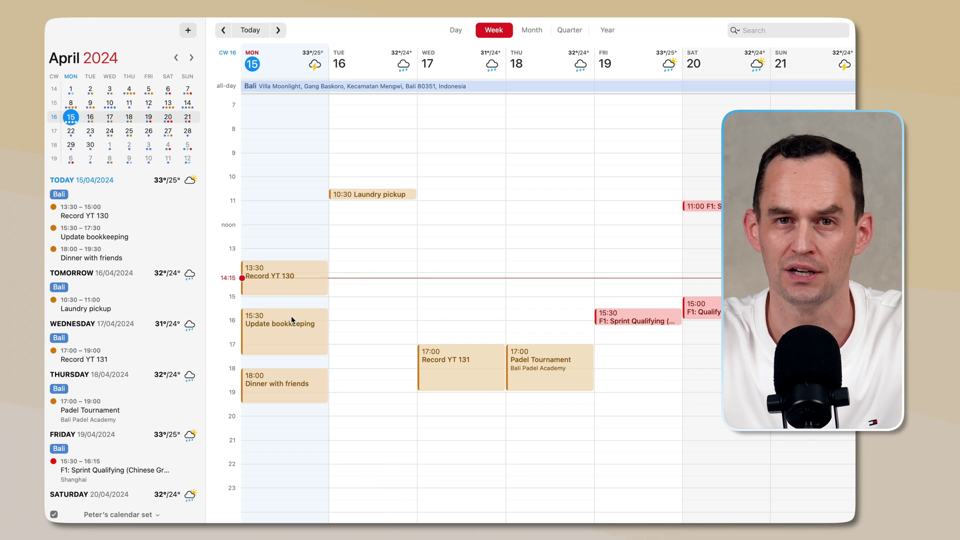
# Return to Akiflow and reopen the Update bookkeeping slot's details.
pyautogui.hotkey('ctrl', 'Right')
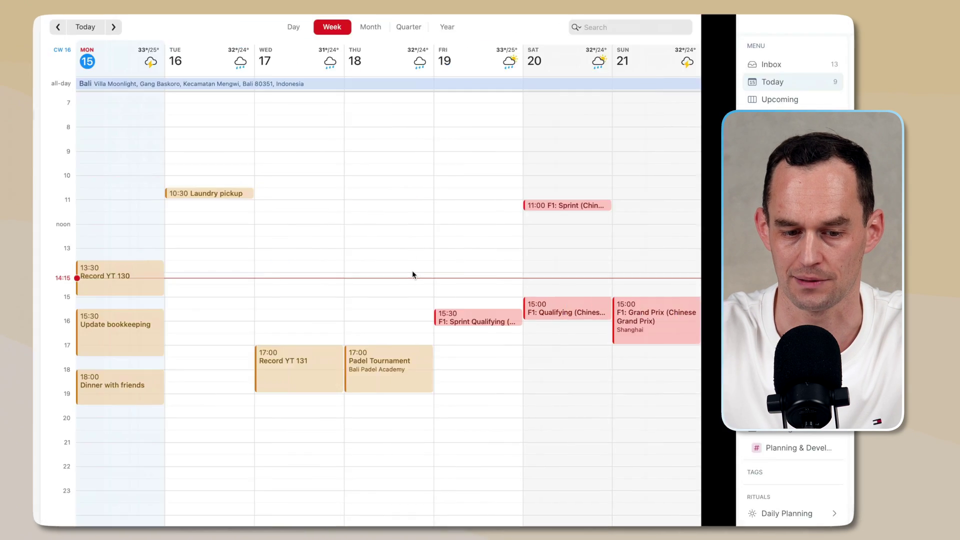
pyautogui.click(431, 232)
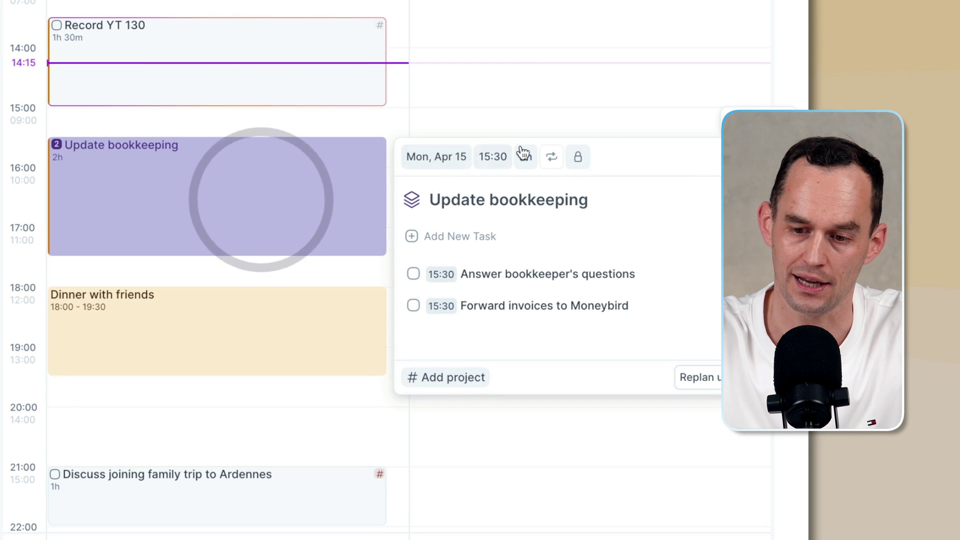
pyautogui.moveTo(575, 162)
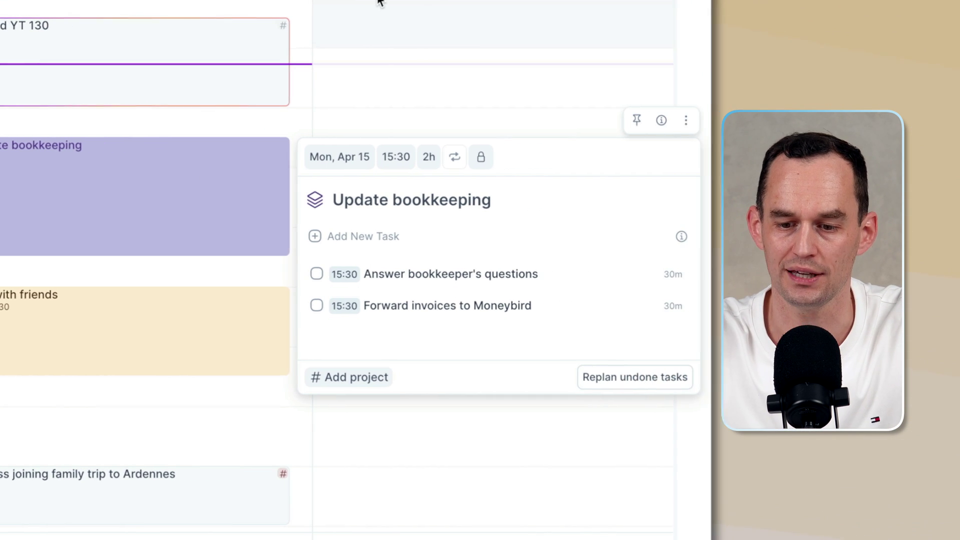
# Delete the Update bookkeeping slot together with all its tasks.
pyautogui.click(663, 121)
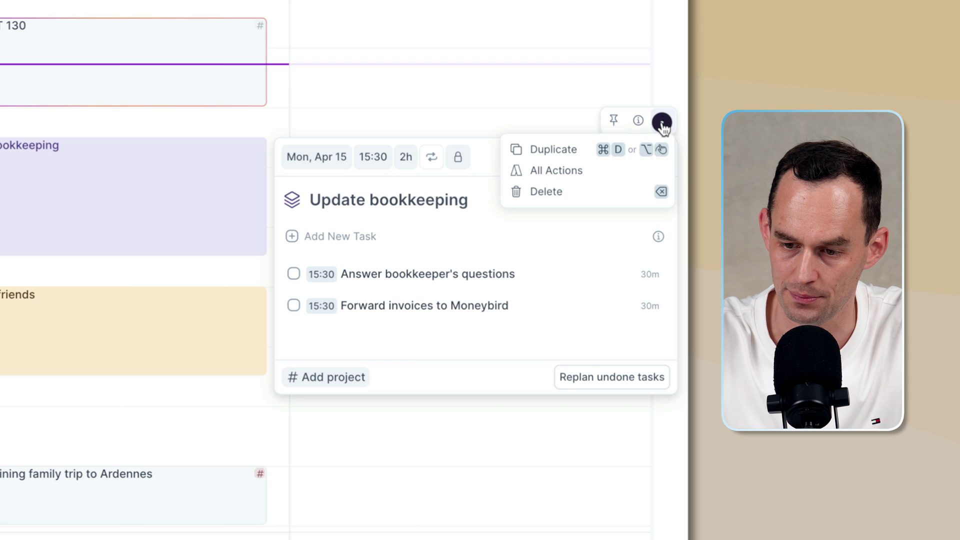
pyautogui.click(580, 190)
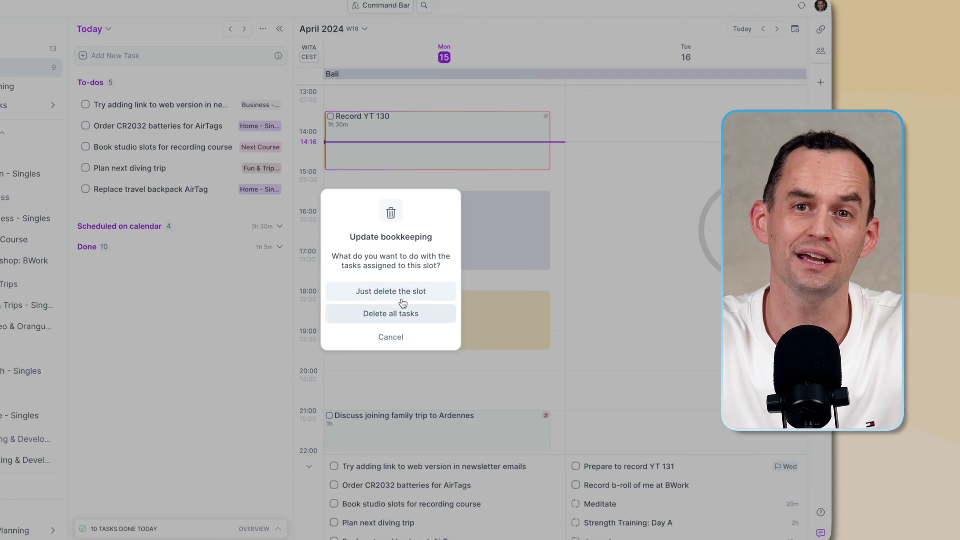
pyautogui.click(391, 314)
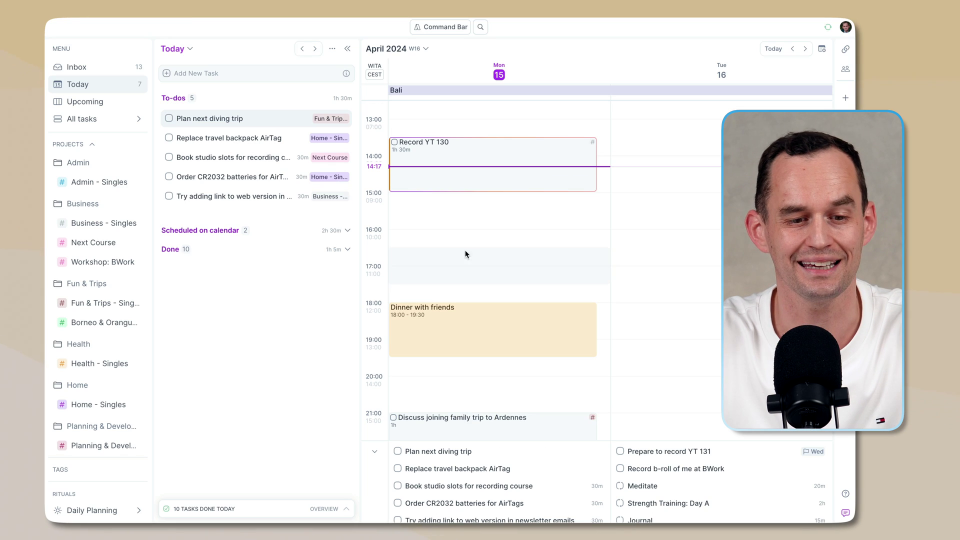
# Place an Admin - Singles slot at 15:30 Monday with a 90-minute duration.
pyautogui.moveTo(85, 185); pyautogui.dragTo(419, 218)
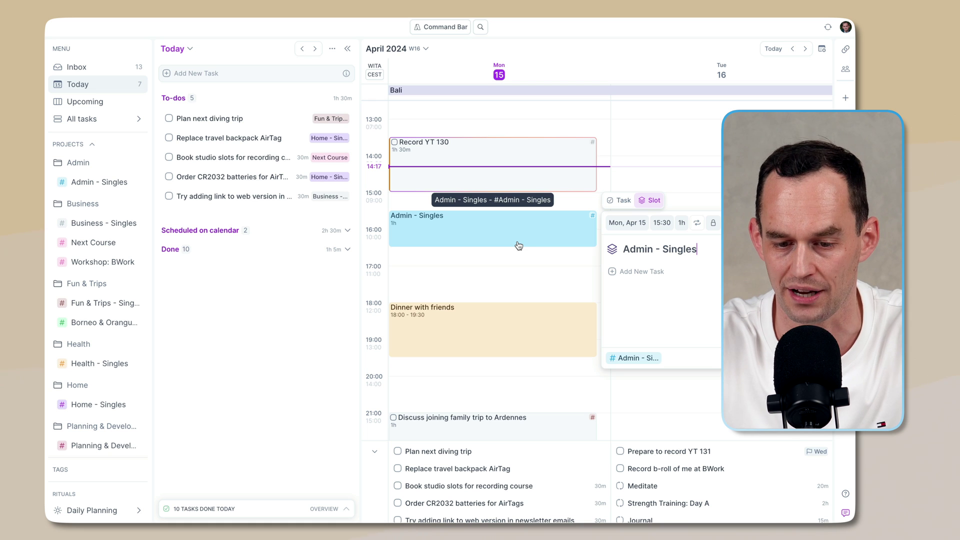
pyautogui.click(681, 223)
pyautogui.write('90 m')
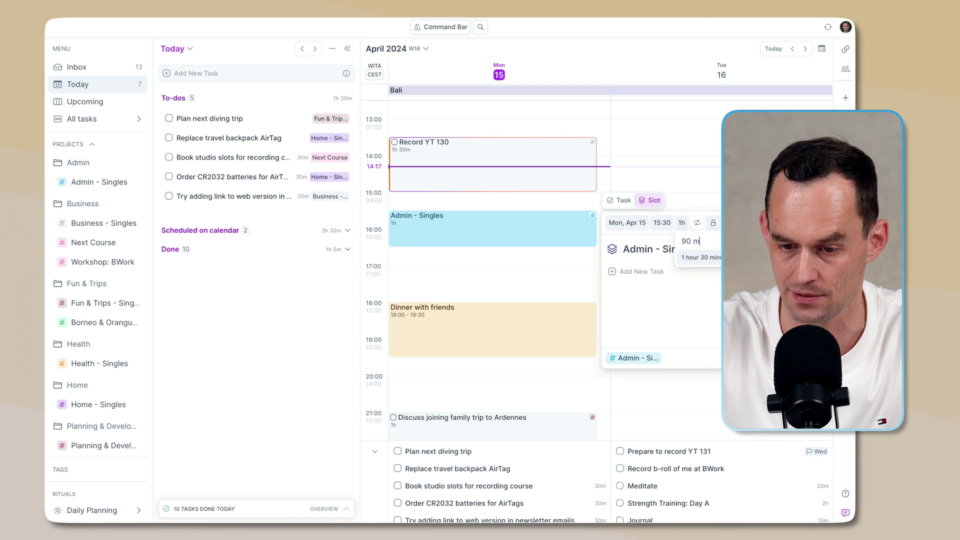
pyautogui.click(707, 254)
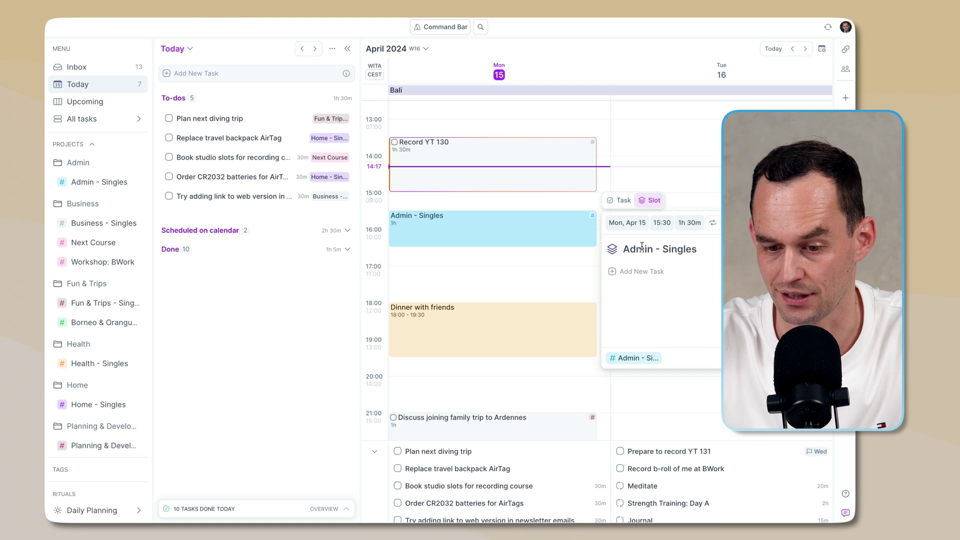
pyautogui.click(537, 284)
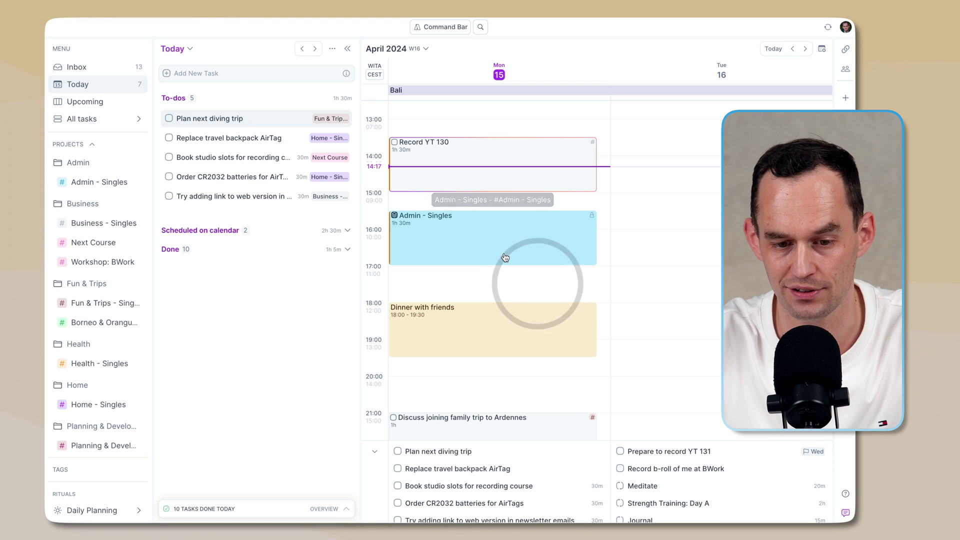
# Add 'Forward invoices to Moneybird' and 'Respond to bookkeeper's questions' to the Admin - Singles project.
pyautogui.click(101, 188)
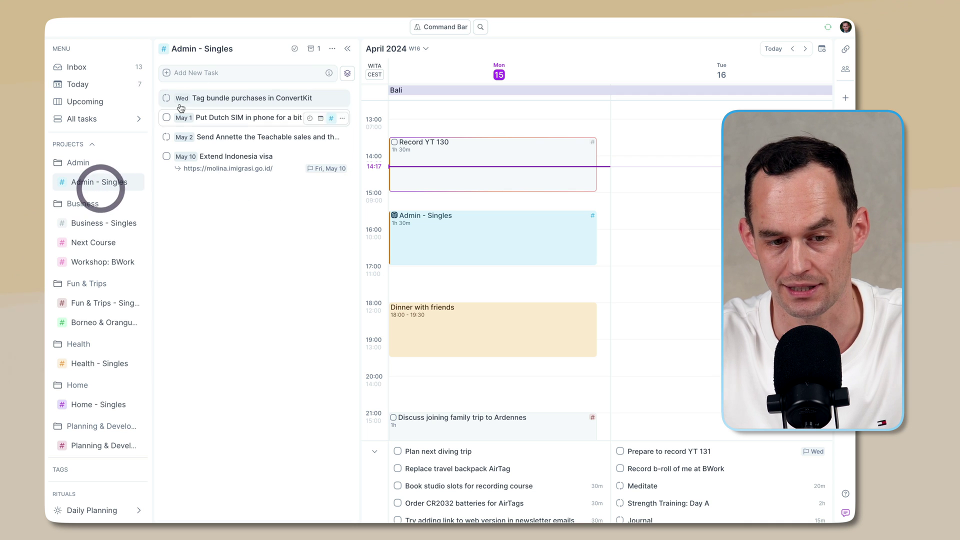
pyautogui.click(220, 72)
pyautogui.write('Forward')
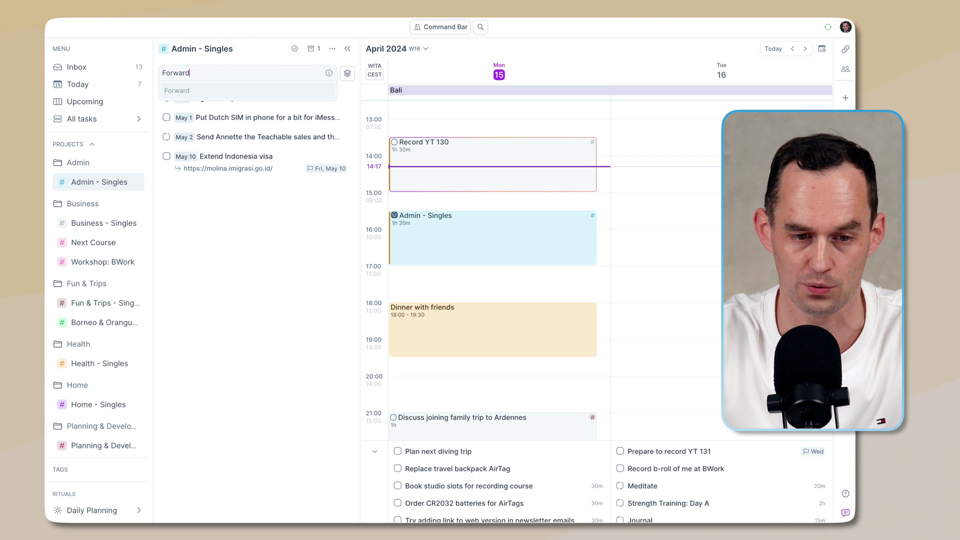
pyautogui.write(' invoices to Moneybird')
pyautogui.press('Return')
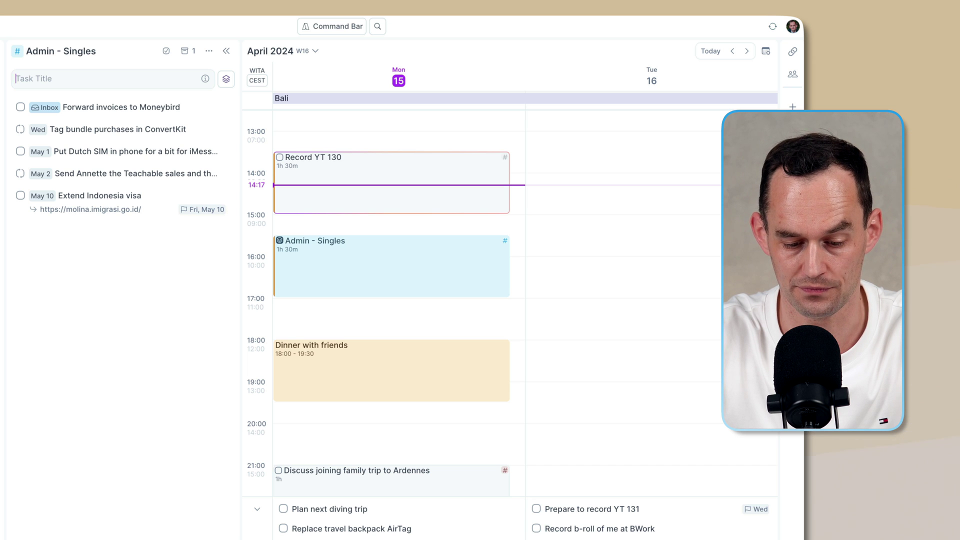
pyautogui.write("Respond to bookekeeper's questions")
pyautogui.press('Return')
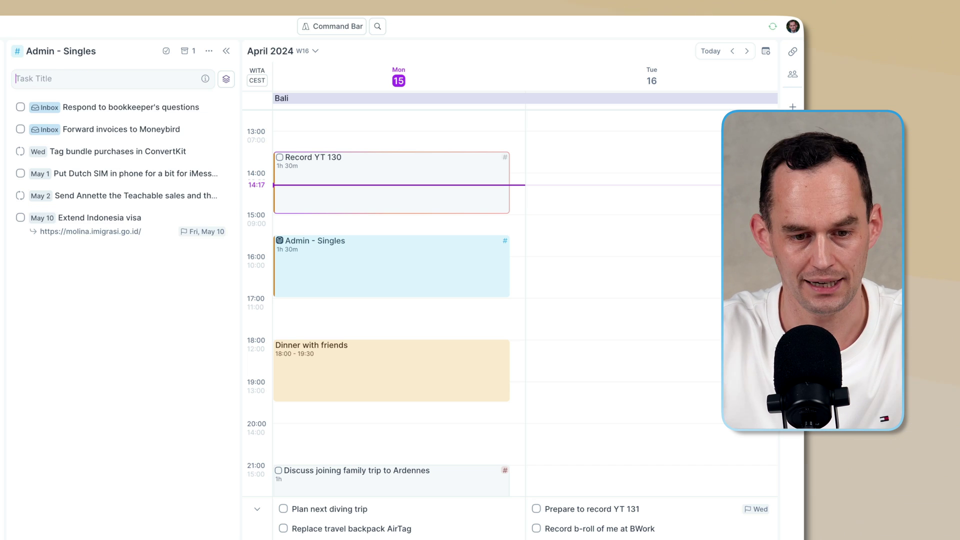
# Schedule both tasks into the 15:30 Admin - Singles slot and view its details.
pyautogui.moveTo(83, 131); pyautogui.dragTo(343, 253)
pyautogui.moveTo(120, 107); pyautogui.dragTo(342, 250)
pyautogui.click(360, 259)
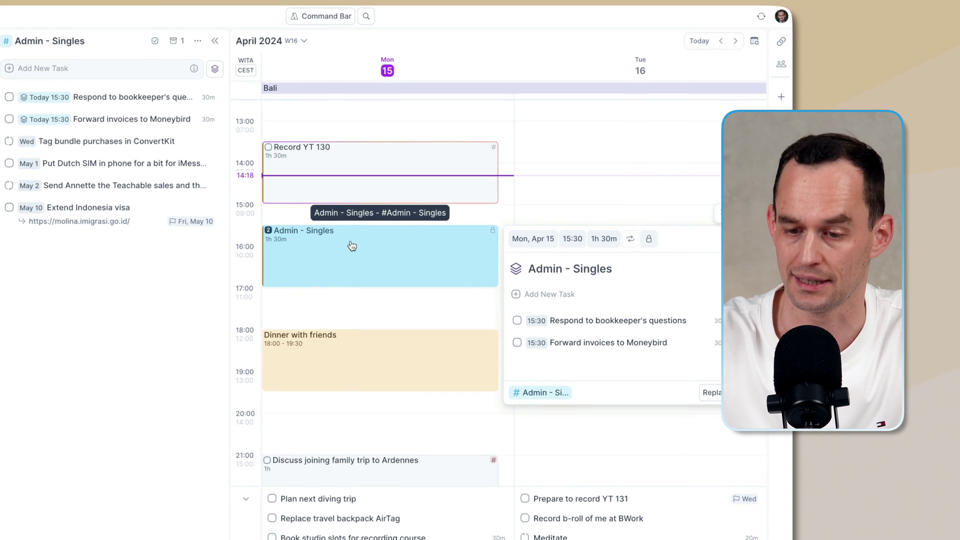
# Check off the bookkeeper-questions task and replan the Moneybird invoices task to tomorrow.
pyautogui.click(528, 330)
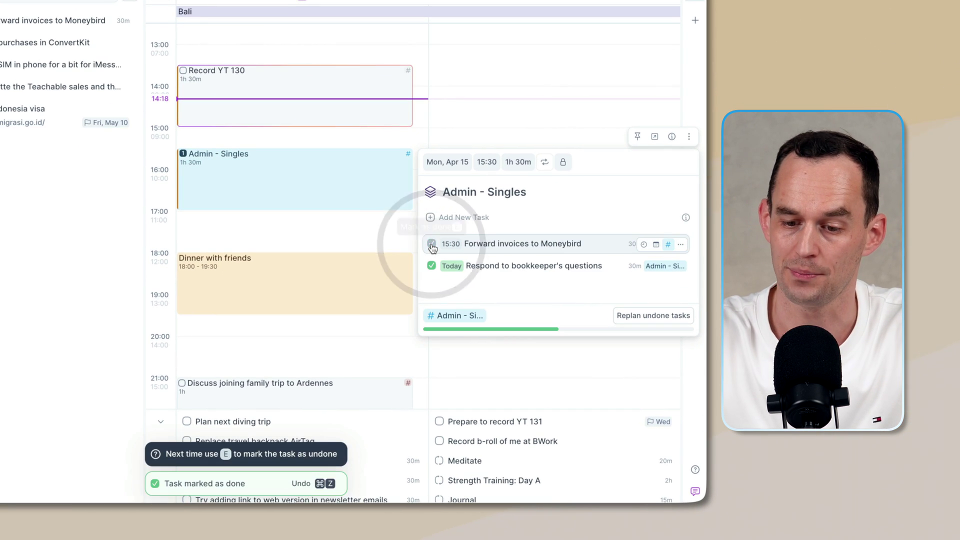
pyautogui.click(653, 317)
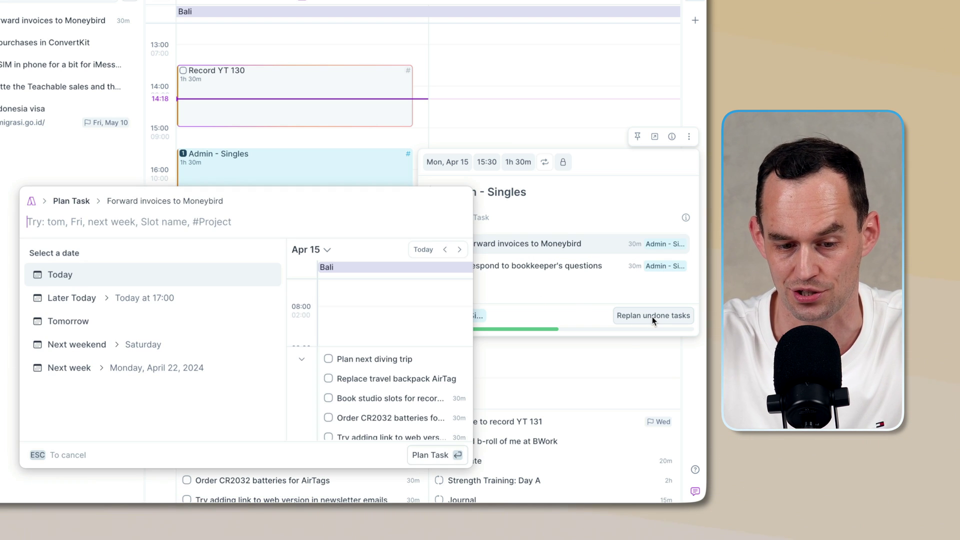
pyautogui.click(125, 324)
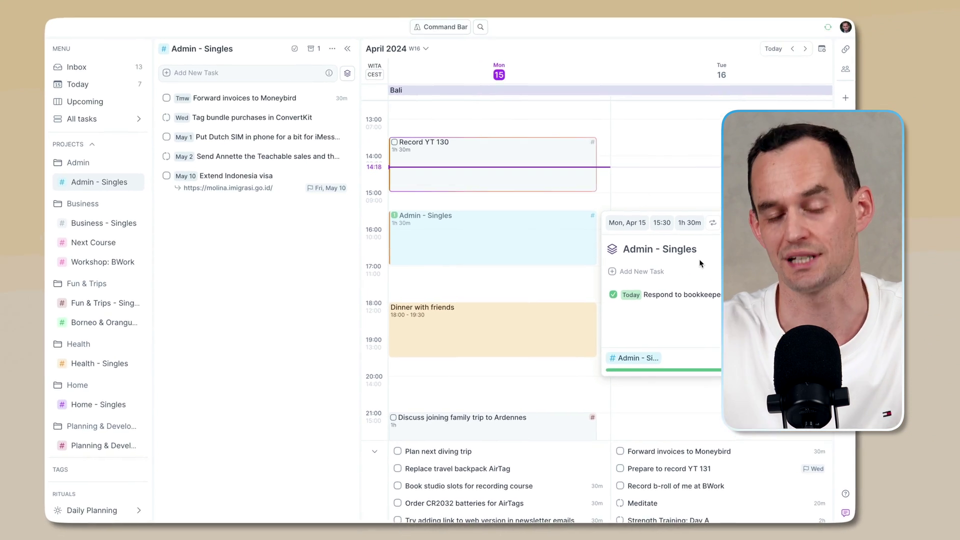
pyautogui.click(279, 284)
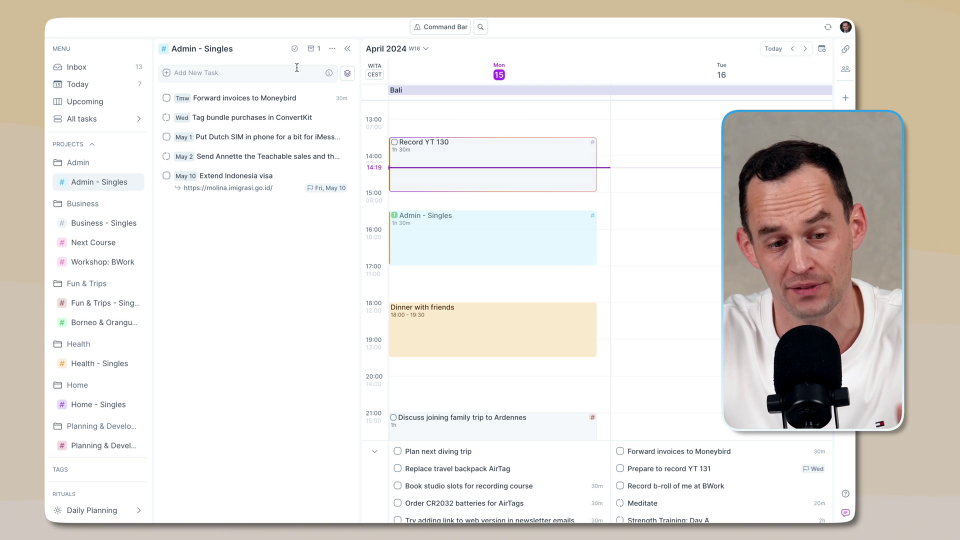
# Defer the 'featured by Todoist' Inbox task to Someday, then filter all tasks to Someday.
pyautogui.click(85, 67)
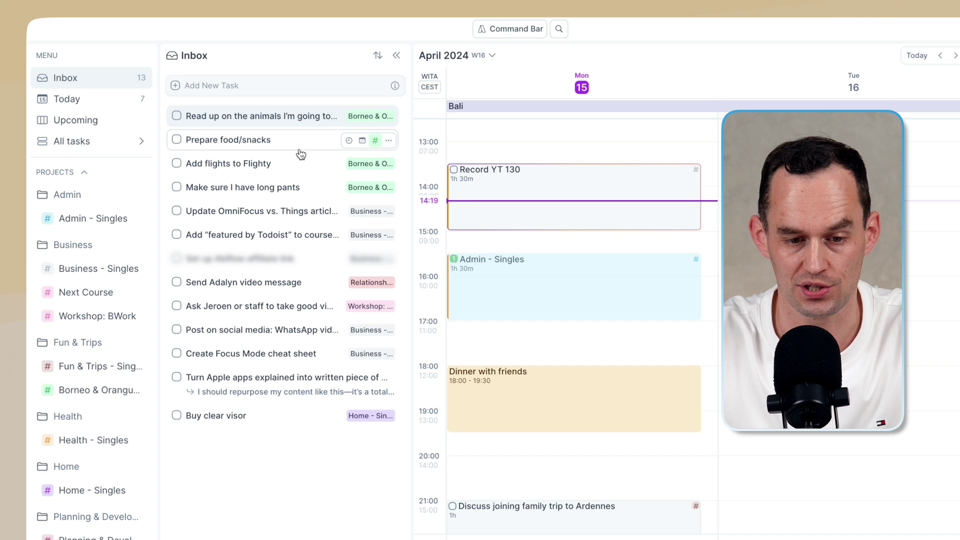
pyautogui.click(255, 237)
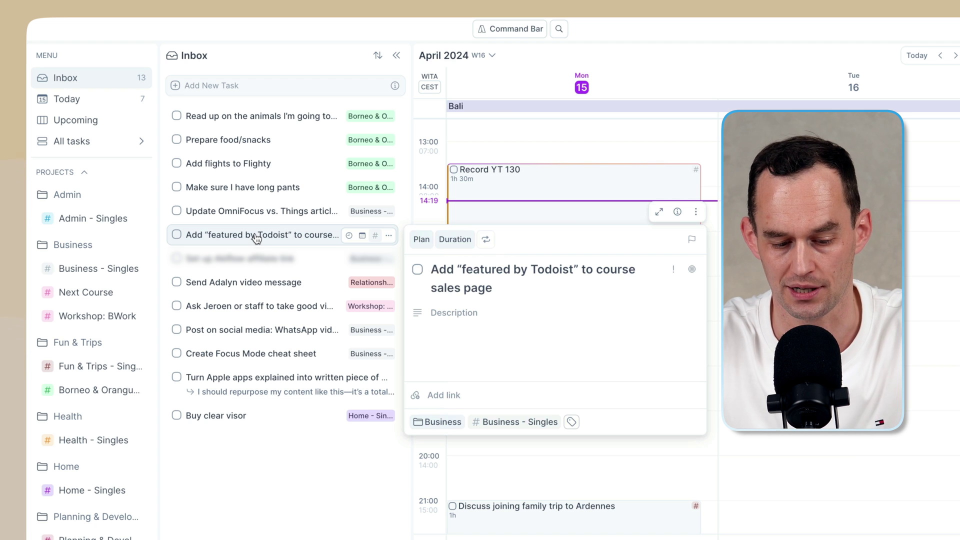
pyautogui.press('super+s')
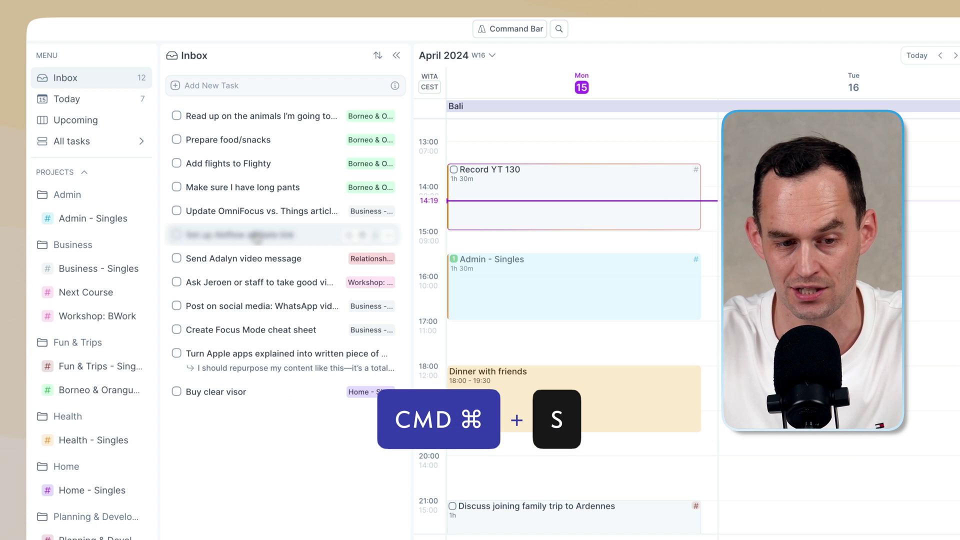
pyautogui.click(141, 142)
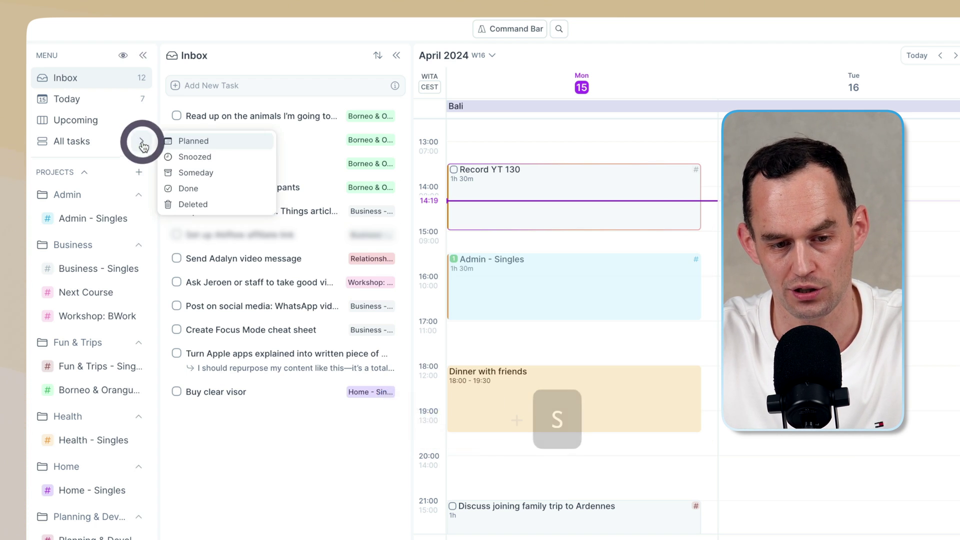
pyautogui.click(207, 175)
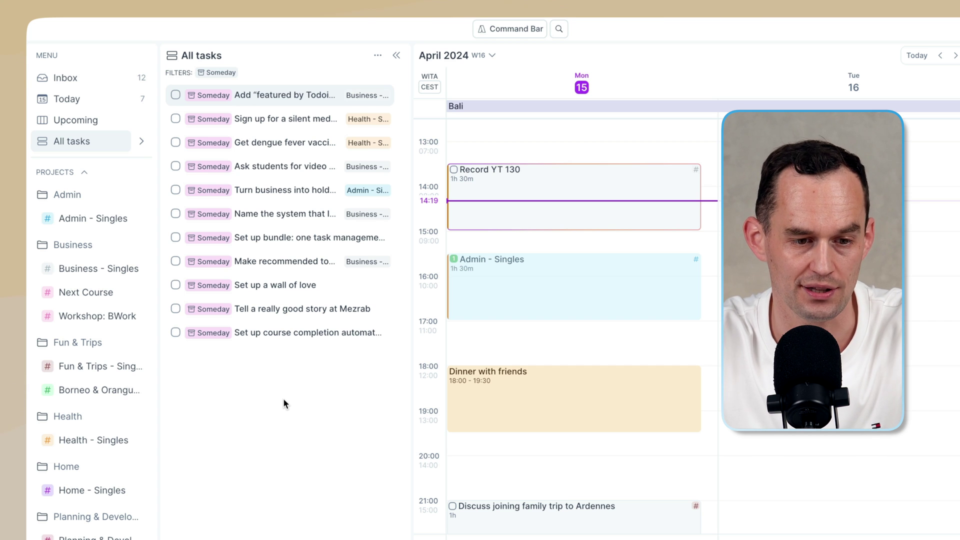
# Show Today's five to-dos and peek at Plan next diving trip's priority and list options.
pyautogui.click(102, 100)
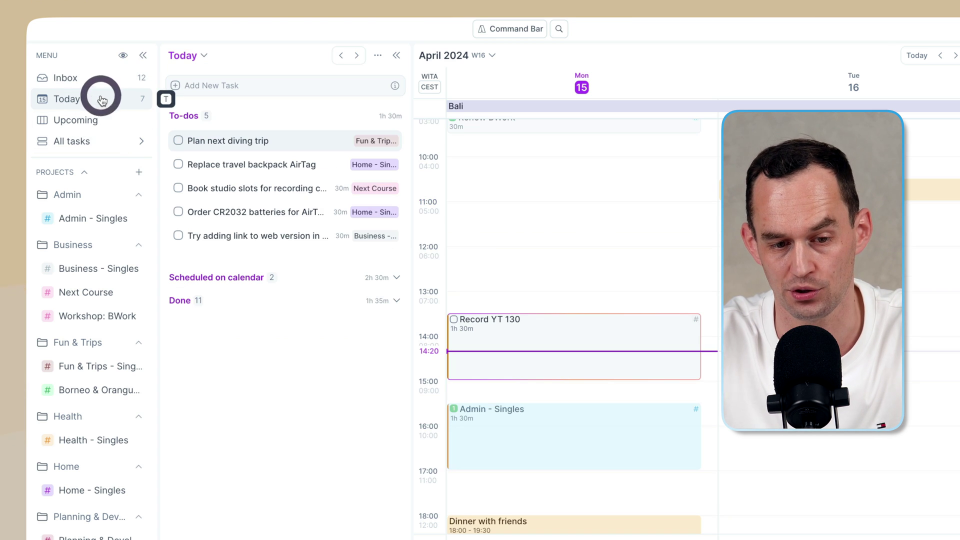
pyautogui.click(262, 144)
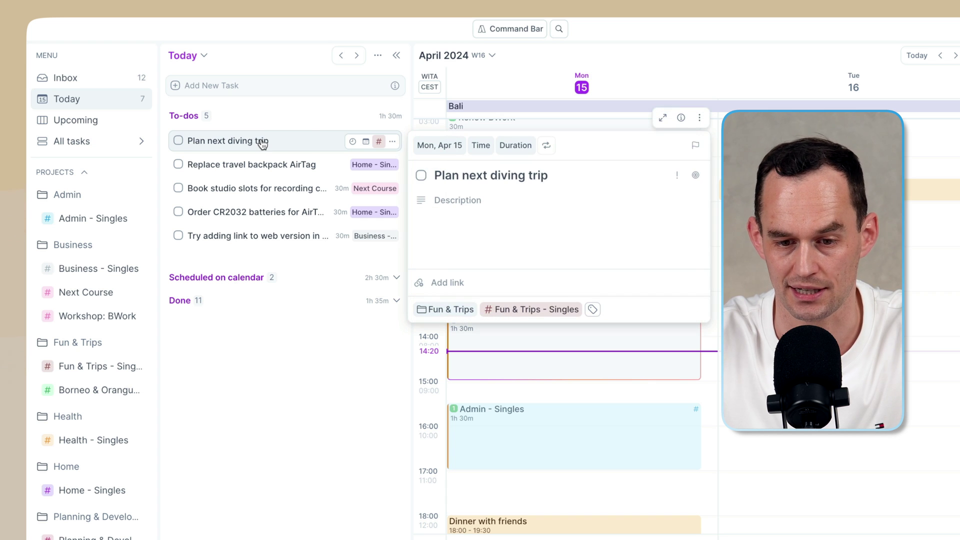
pyautogui.click(677, 183)
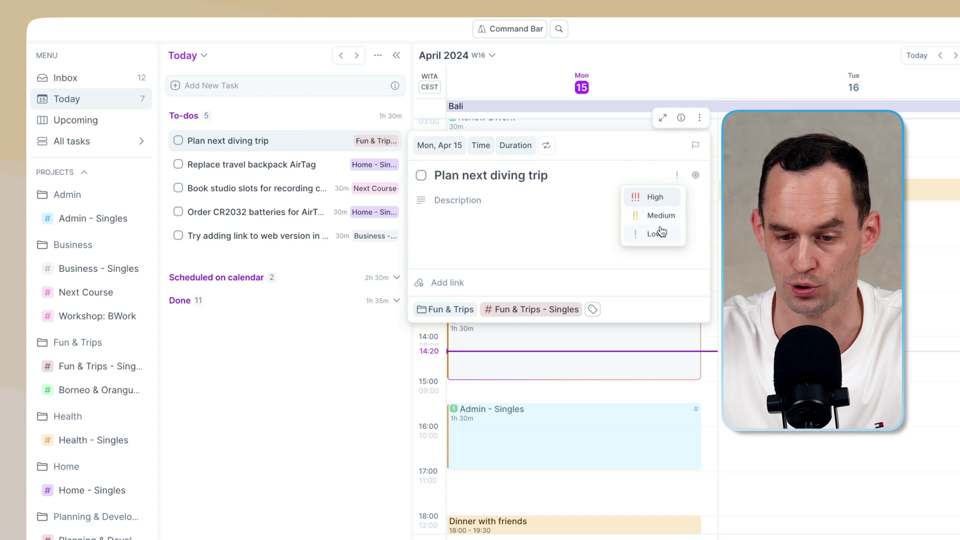
pyautogui.click(283, 357)
pyautogui.click(378, 56)
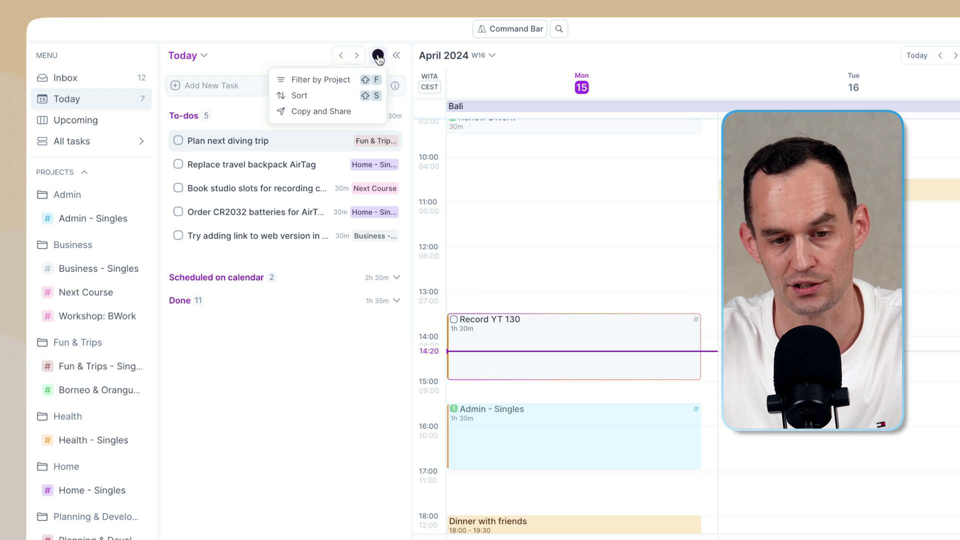
pyautogui.click(264, 378)
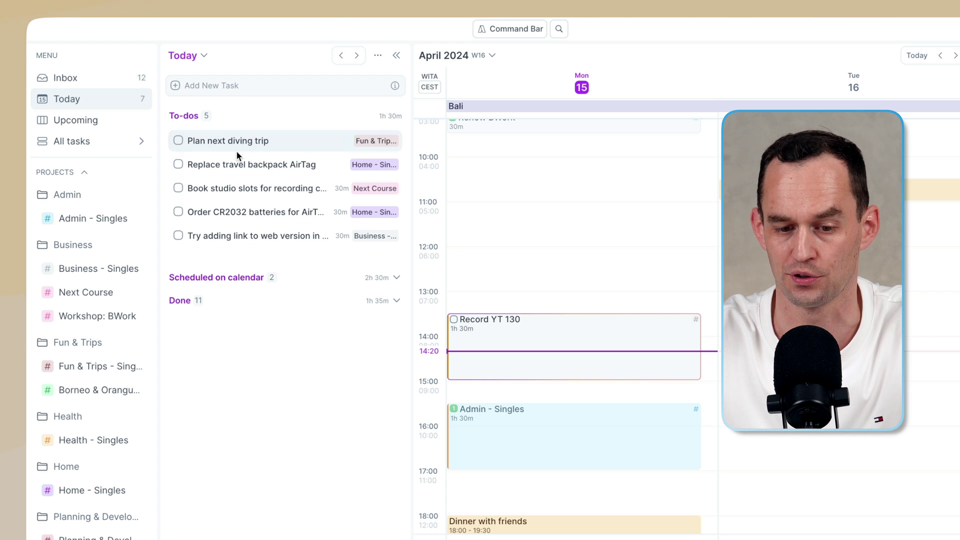
# Mark the 'Plan next diving trip' to-do as the goal for the day.
pyautogui.scroll(-2, 568, 320)
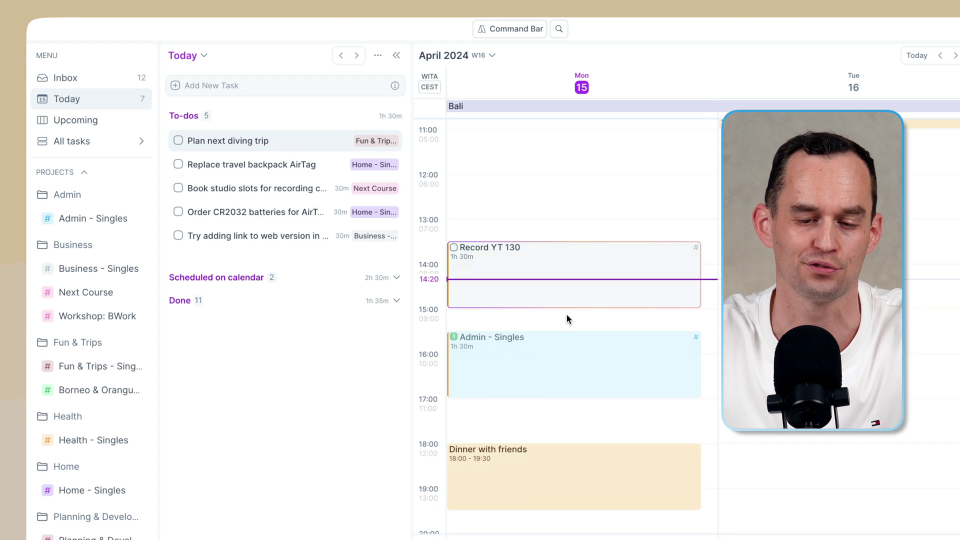
pyautogui.scroll(-1, 566, 318)
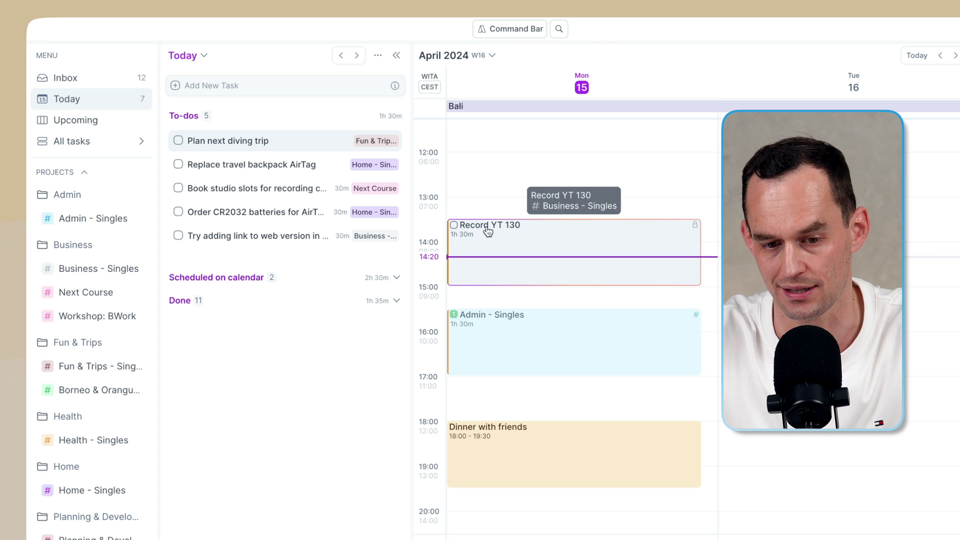
pyautogui.click(559, 223)
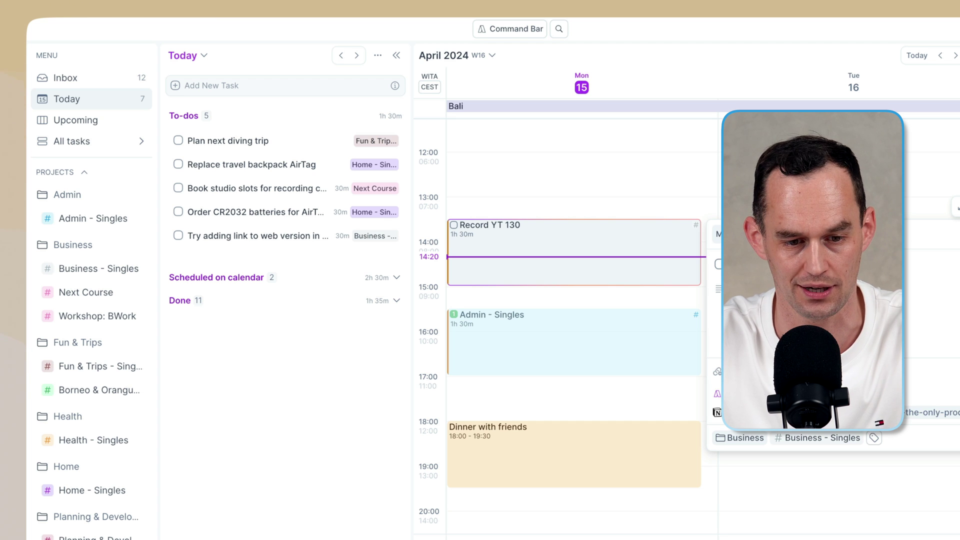
pyautogui.click(249, 135)
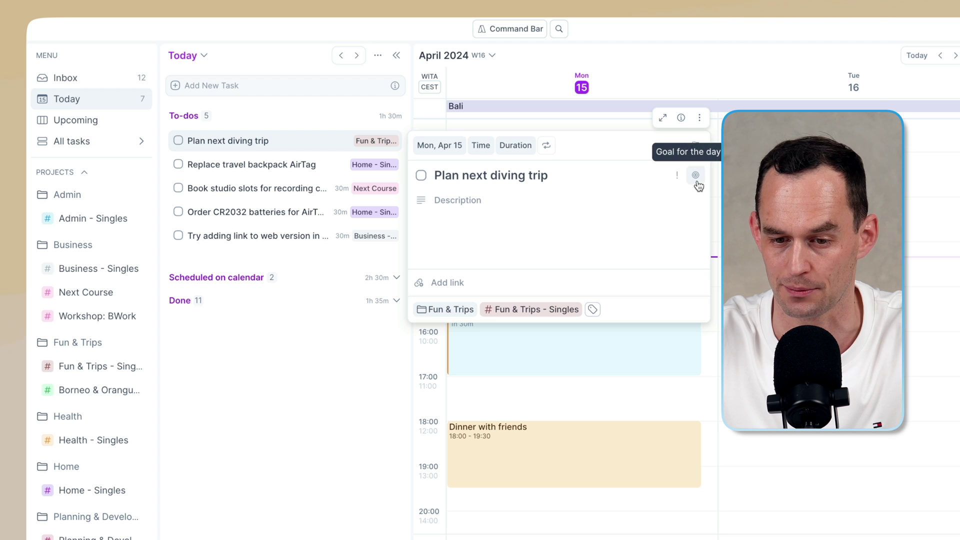
pyautogui.click(695, 175)
pyautogui.click(256, 318)
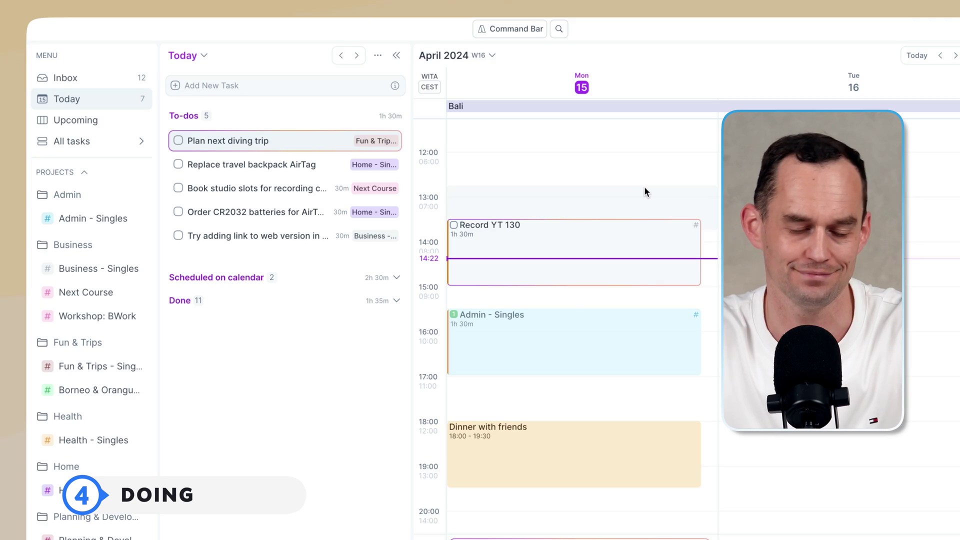
# Check off Record, Order batteries and Replace travel backpack AirTag in Things 3's Today list, then return to Akiflow.
pyautogui.press('super+Tab')
pyautogui.press('super+Tab')
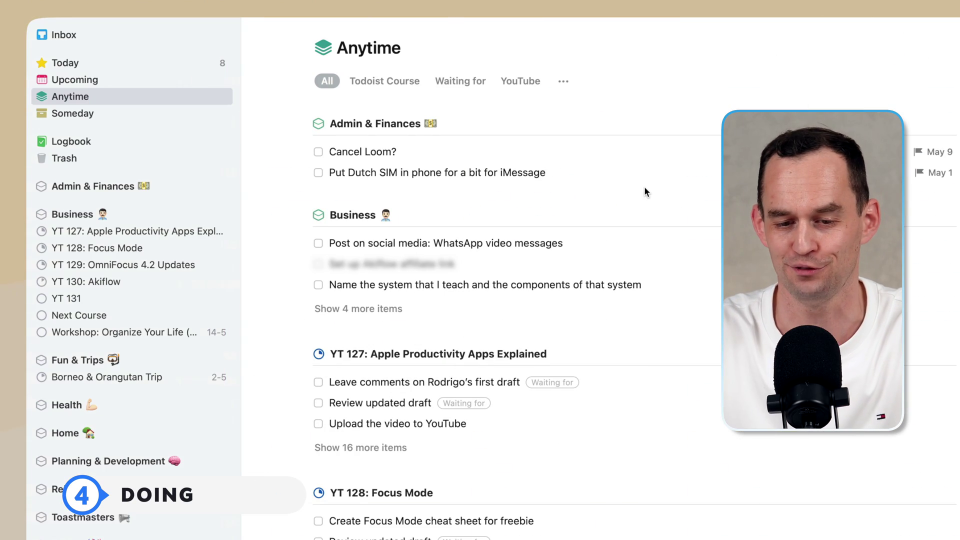
pyautogui.click(146, 63)
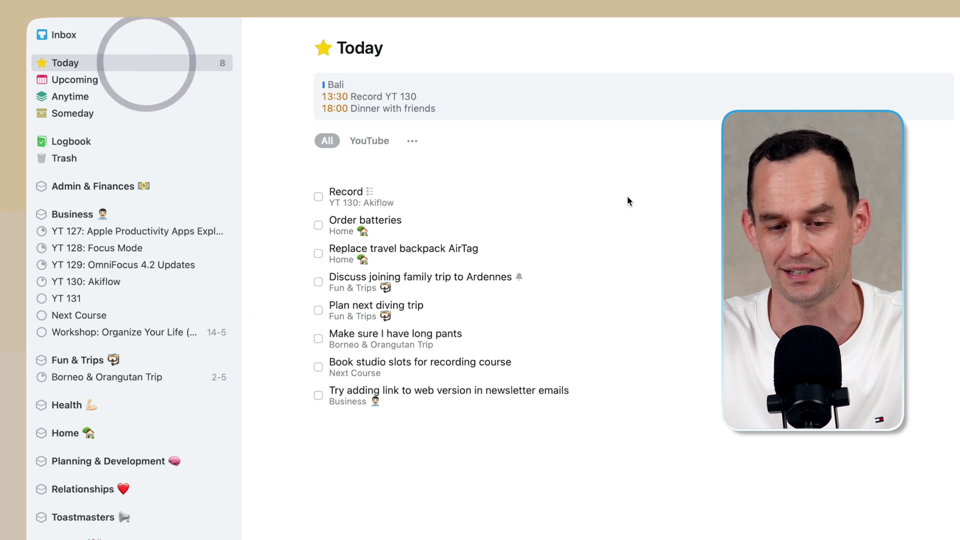
pyautogui.click(318, 195)
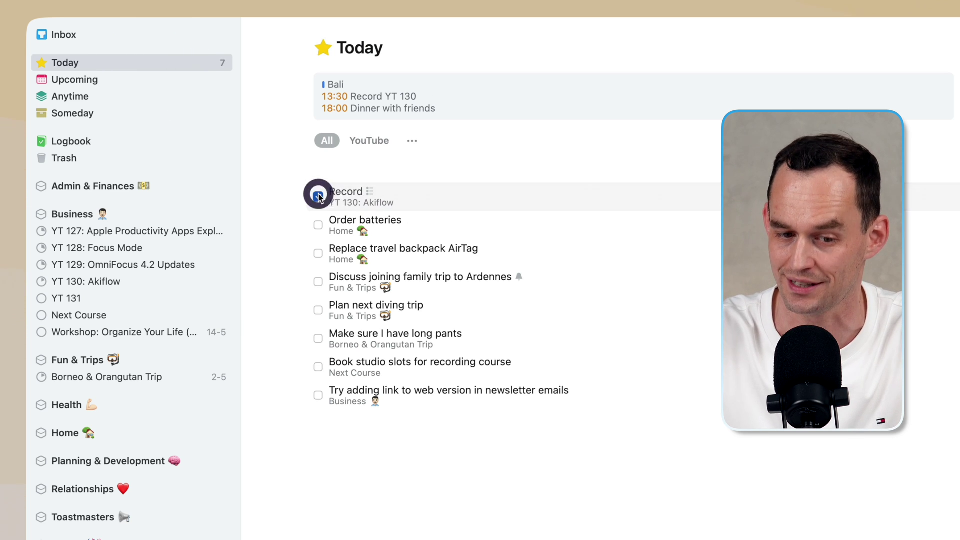
pyautogui.click(318, 225)
pyautogui.click(318, 253)
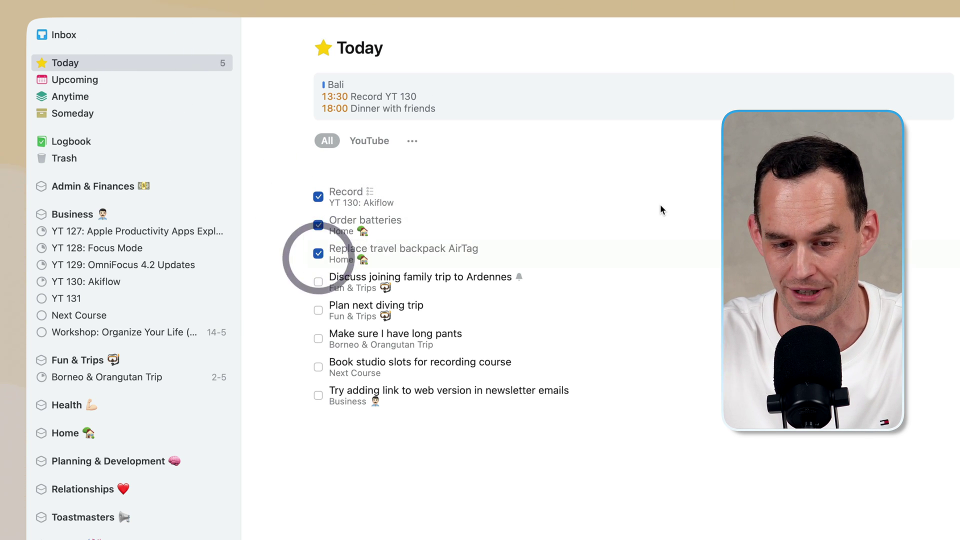
pyautogui.press('super+Tab')
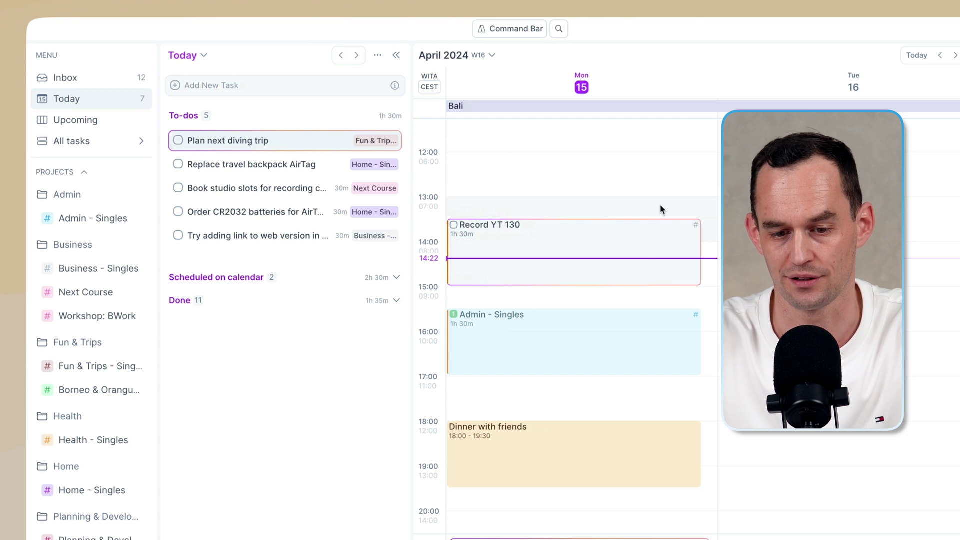
# Open the Record YT 130 calendar event's details, then save and close them.
pyautogui.click(594, 246)
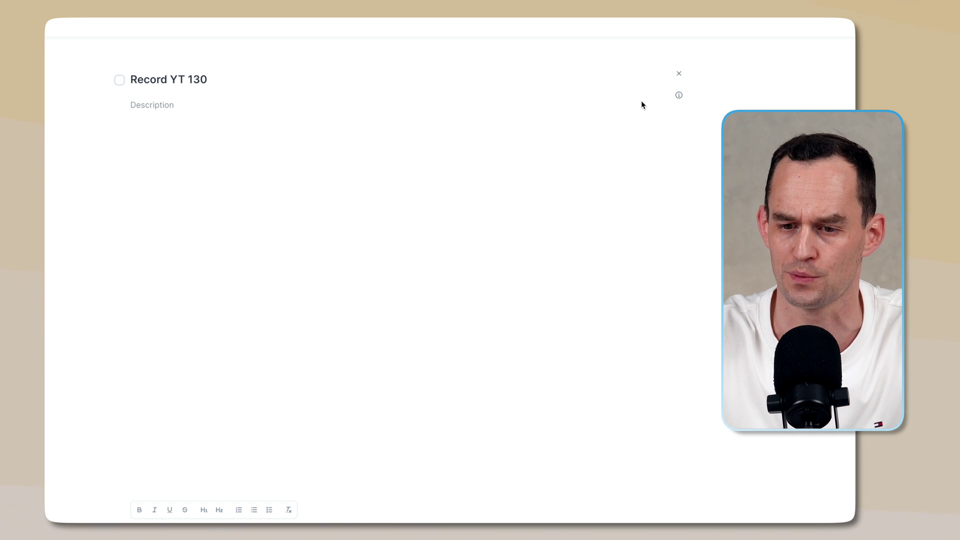
pyautogui.click(678, 76)
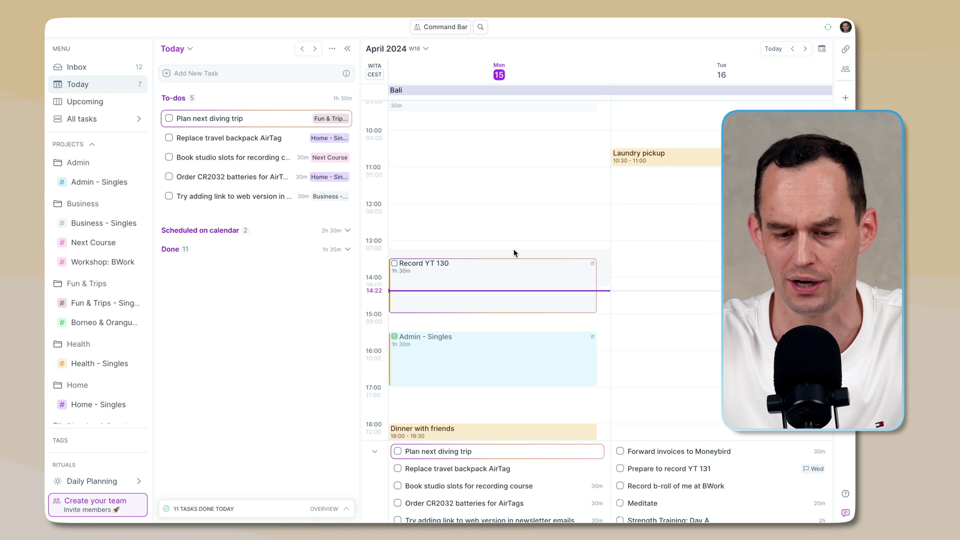
# Open the Admin - Singles time block and pin it as its own column.
pyautogui.scroll(-3, 514, 248)
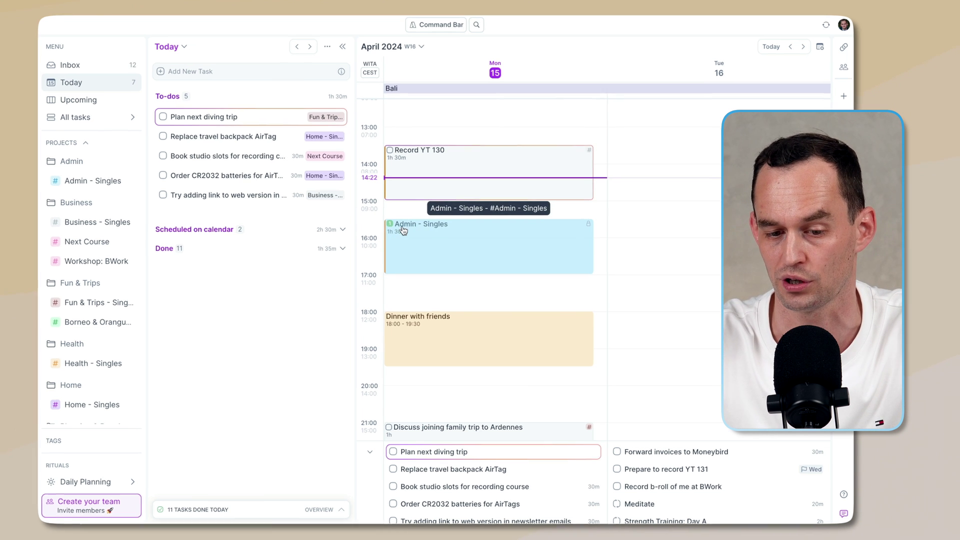
pyautogui.click(445, 245)
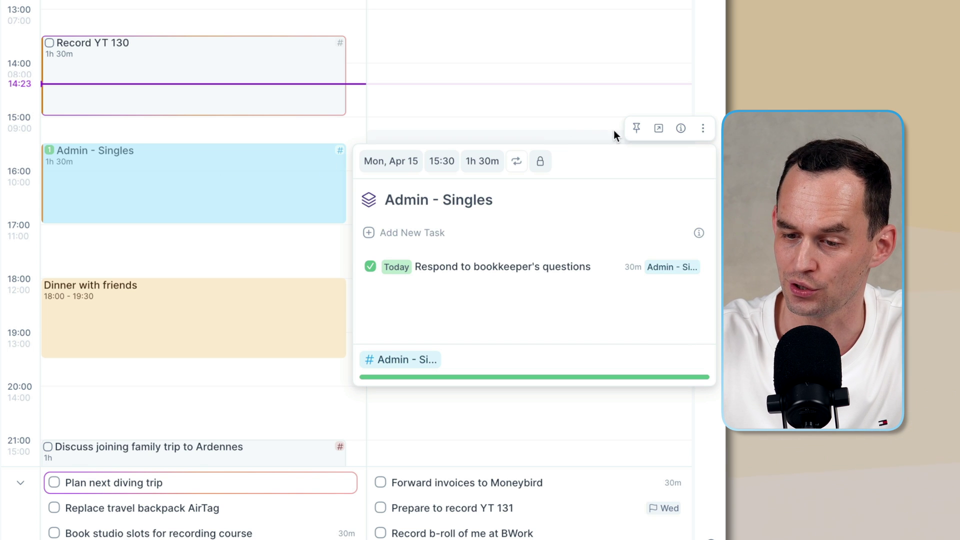
pyautogui.click(636, 129)
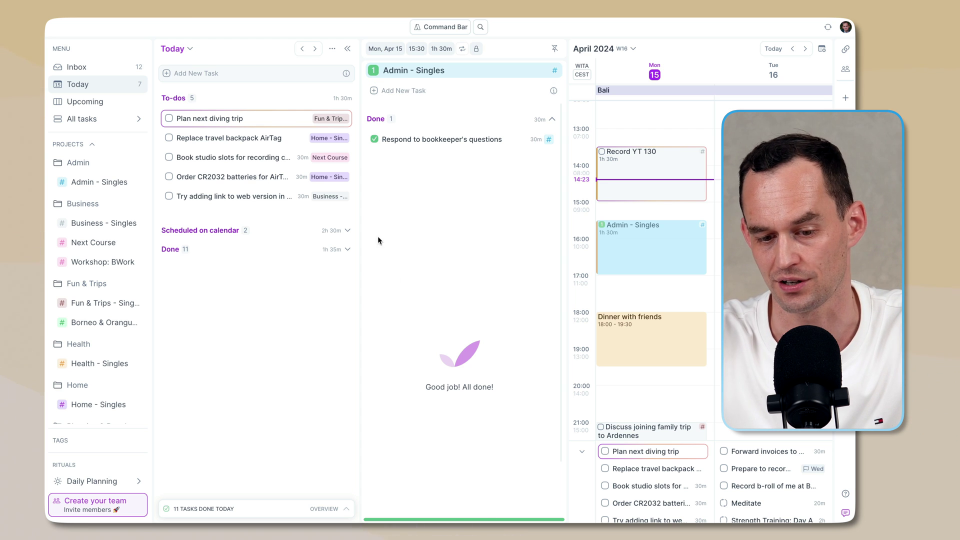
# Add the task 'Review last quarter's financials' to the block and open its details.
pyautogui.click(413, 90)
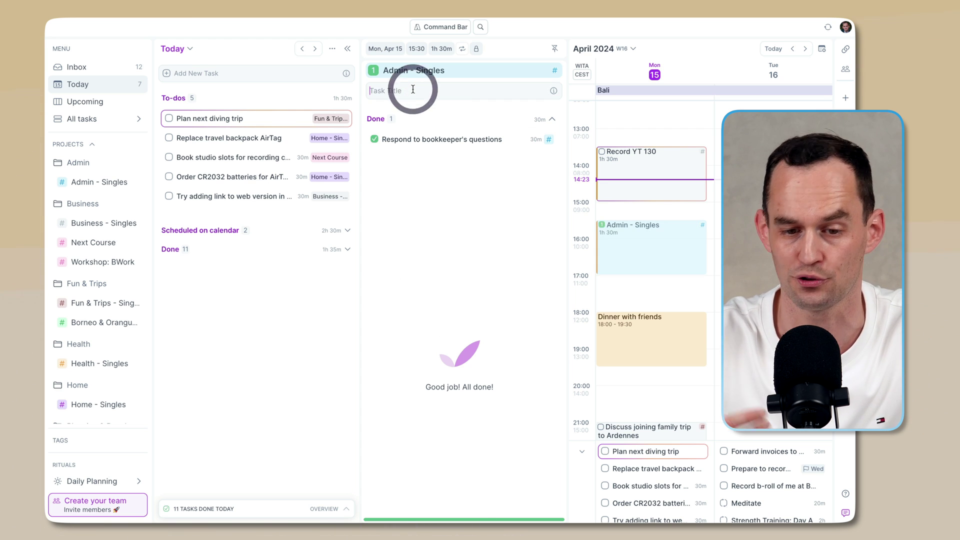
pyautogui.write('R')
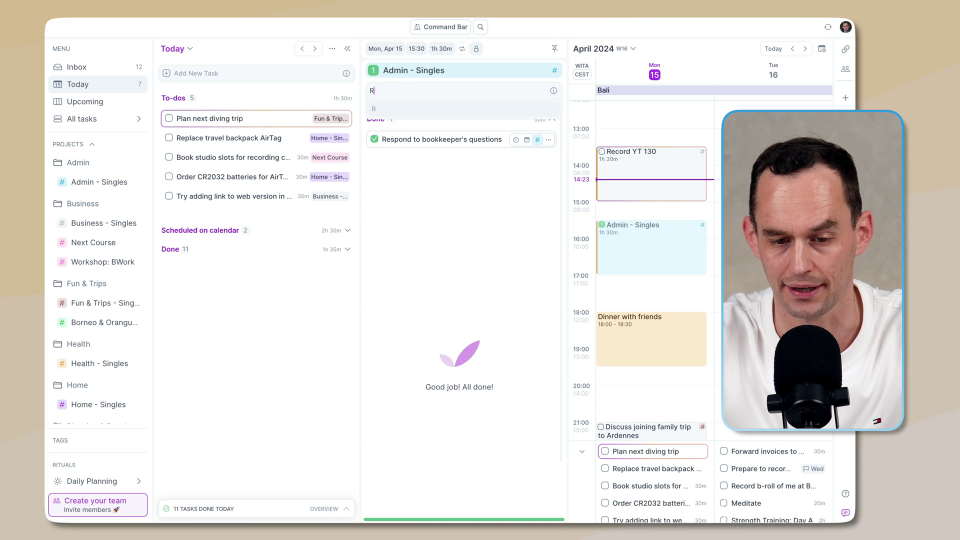
pyautogui.write("eview last quarter'")
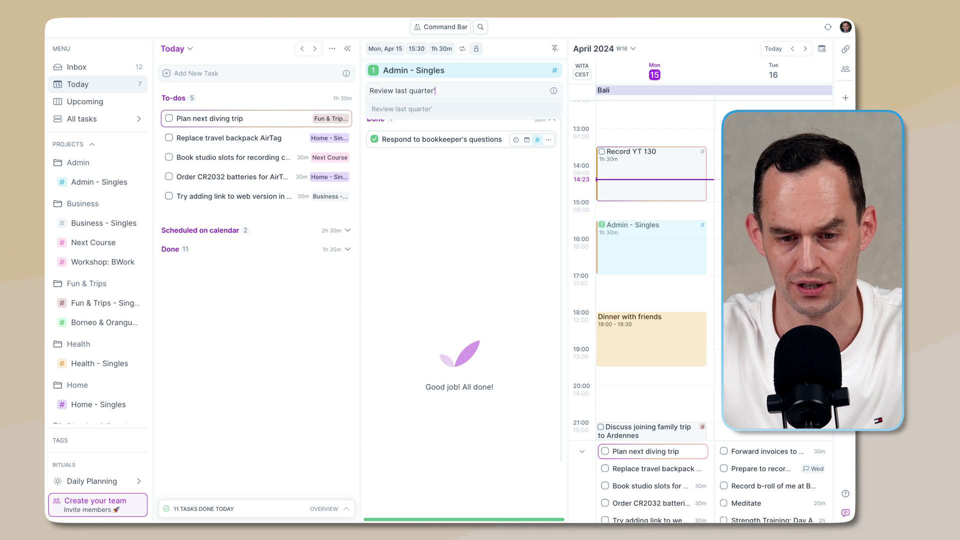
pyautogui.write('s financials')
pyautogui.press('Return')
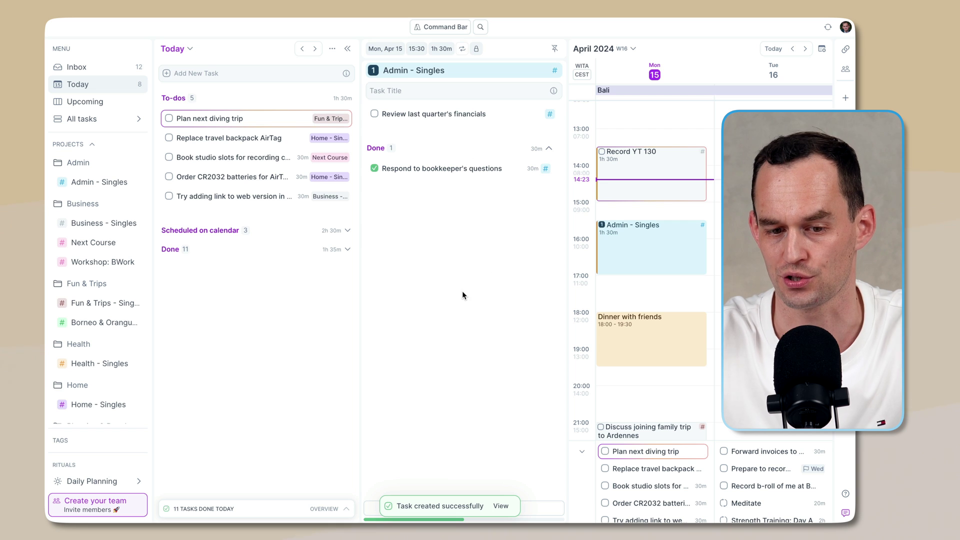
pyautogui.click(432, 118)
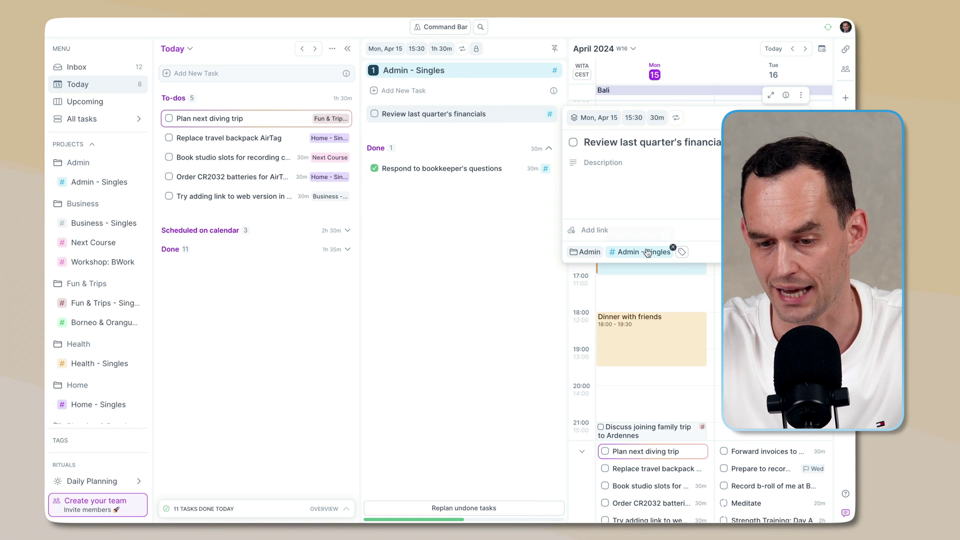
pyautogui.click(95, 184)
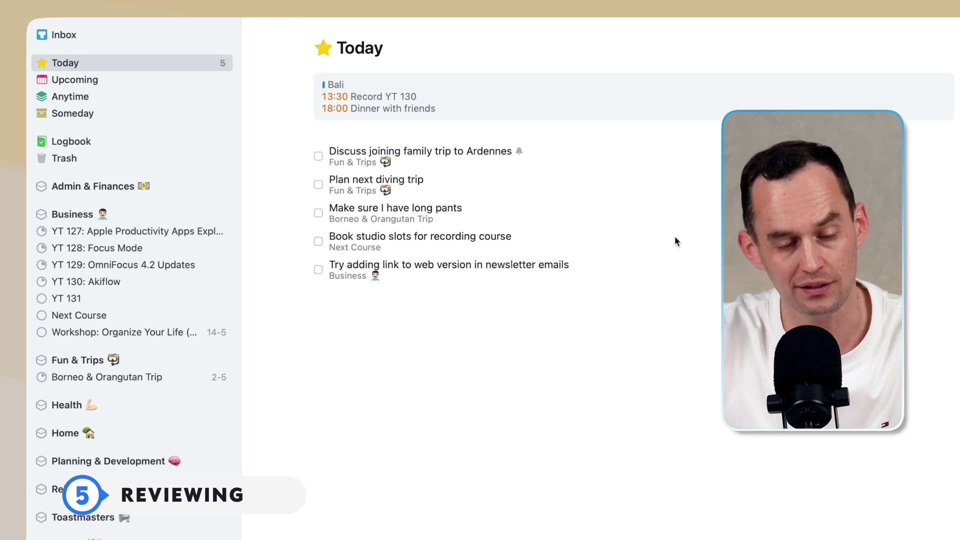
# View Things 3's Logbook, then switch past Notion back to Akiflow.
pyautogui.click(125, 141)
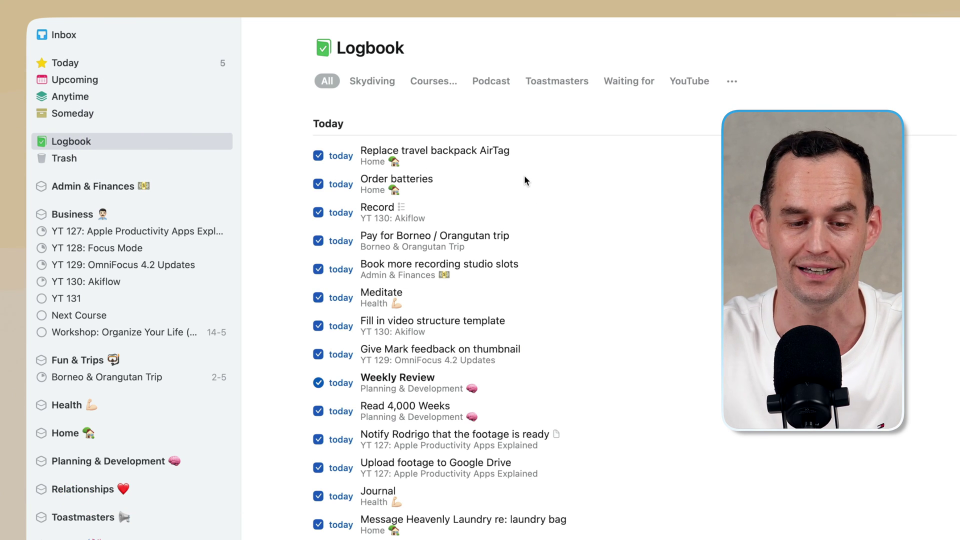
pyautogui.press('super+Tab')
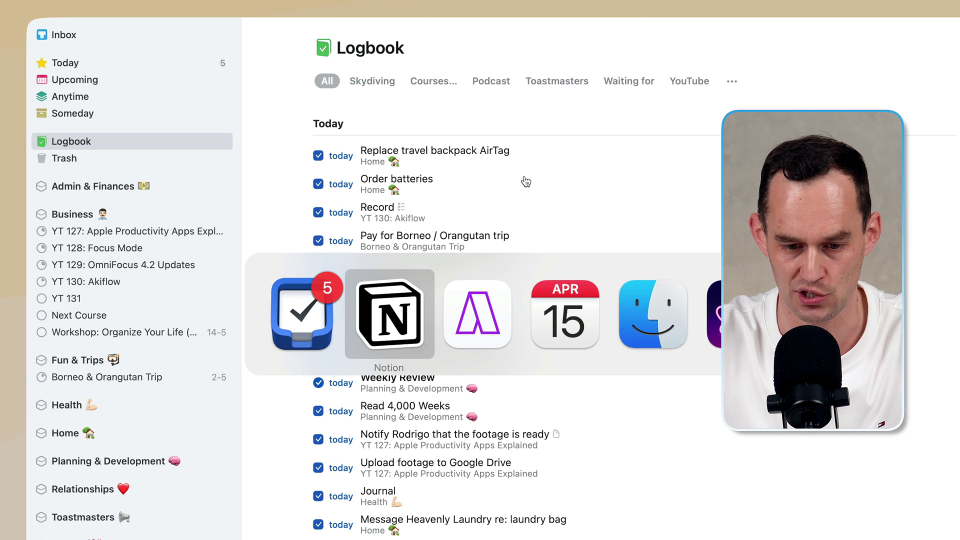
pyautogui.press('super+Tab')
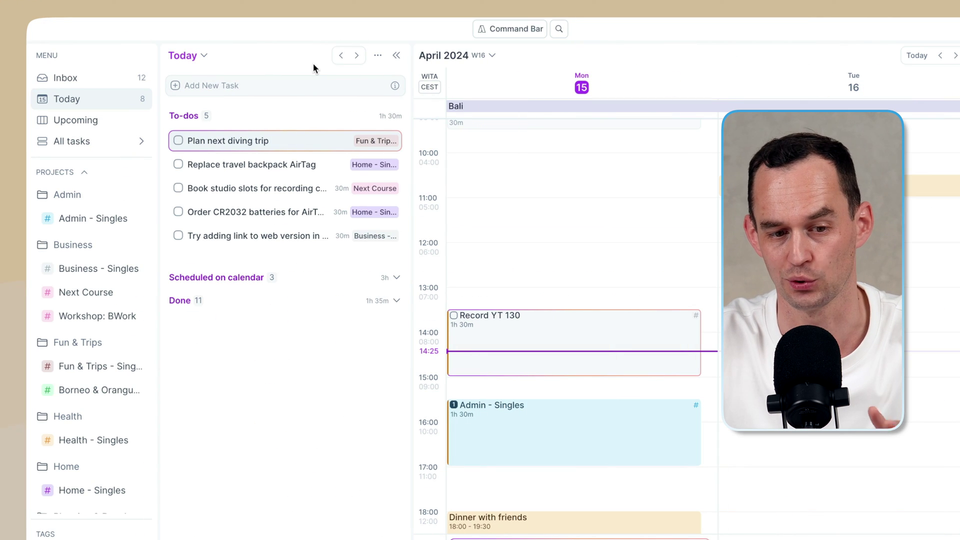
# Expand today's 11 done tasks, start the Daily Shutdown ritual, then open the account menu.
pyautogui.click(396, 302)
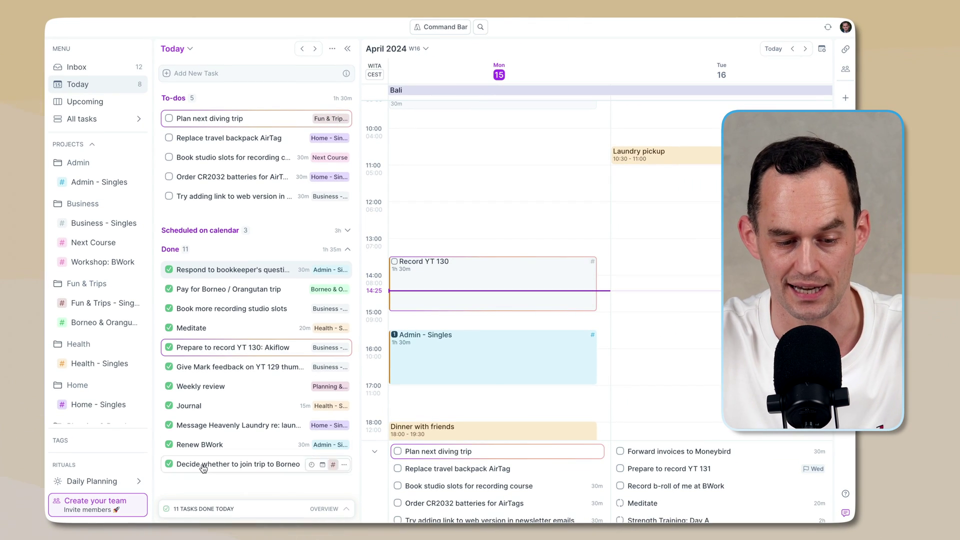
pyautogui.click(139, 481)
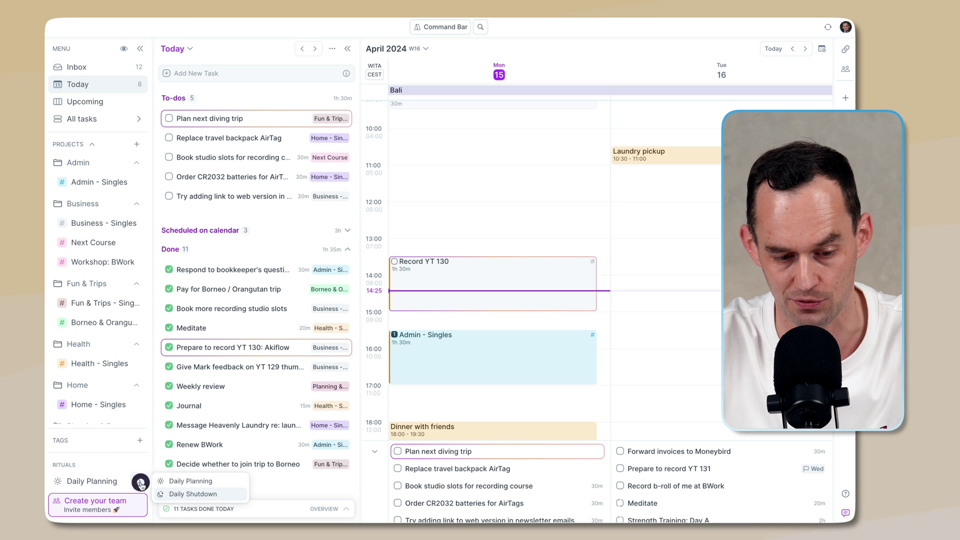
pyautogui.click(170, 494)
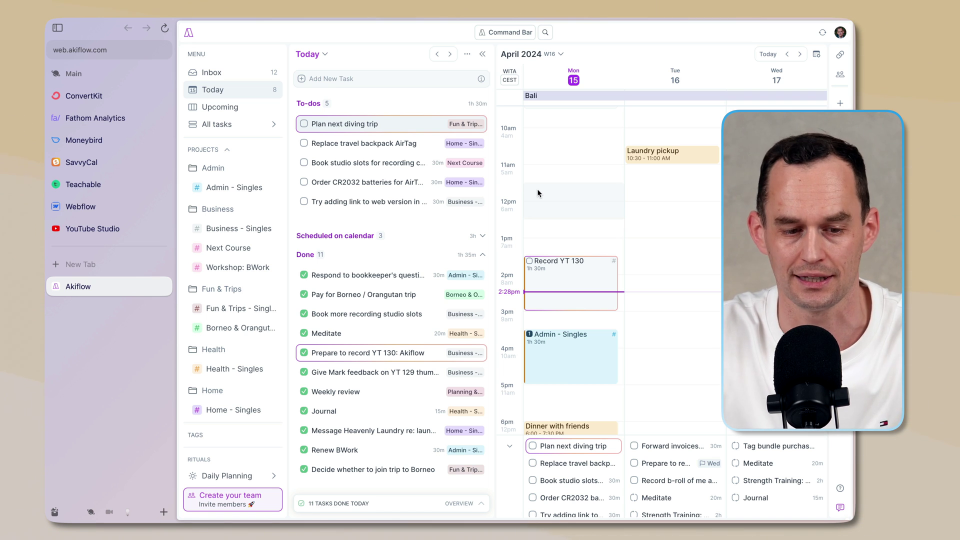
pyautogui.press('super+Tab')
pyautogui.press('super+Tab')
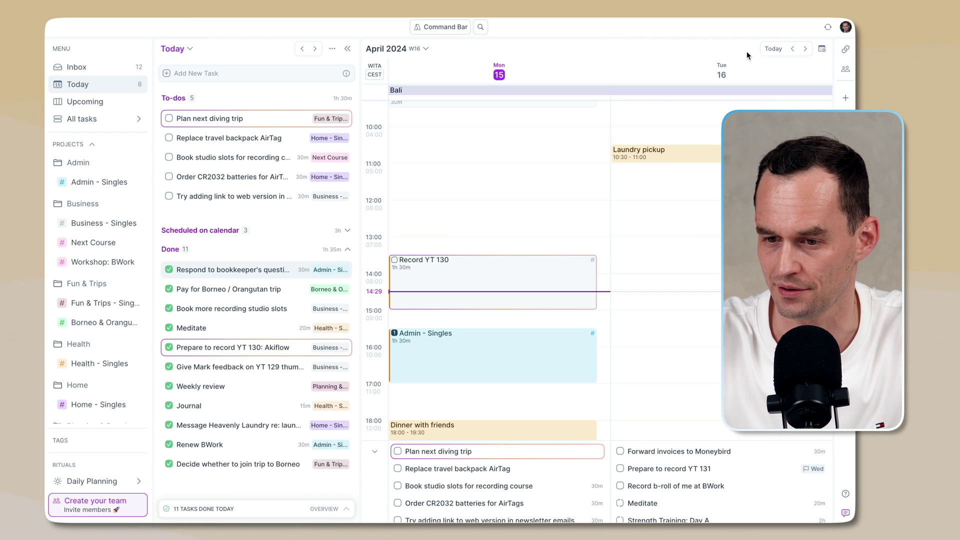
pyautogui.click(850, 30)
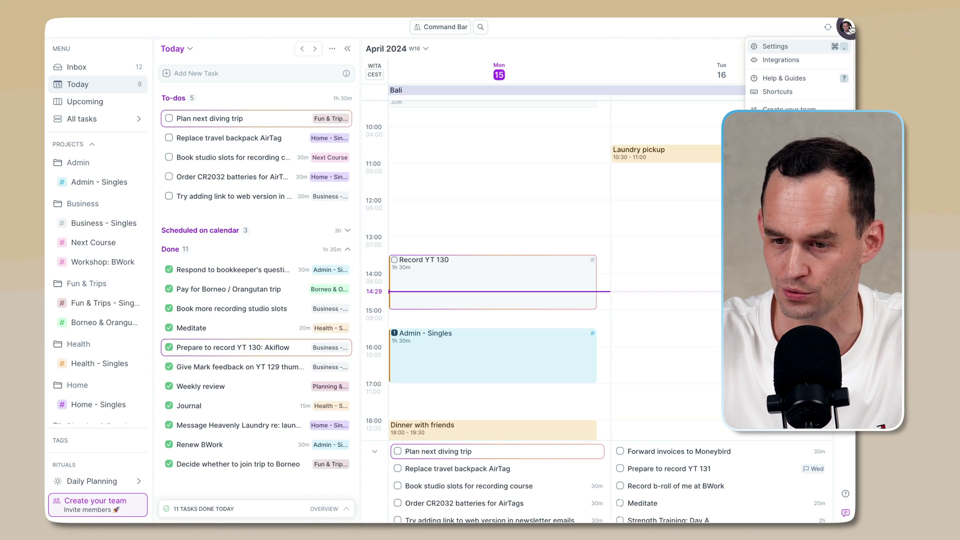
# Browse Settings > Integrations, view the Todoist integration, then go back to the Today planner.
pyautogui.click(784, 46)
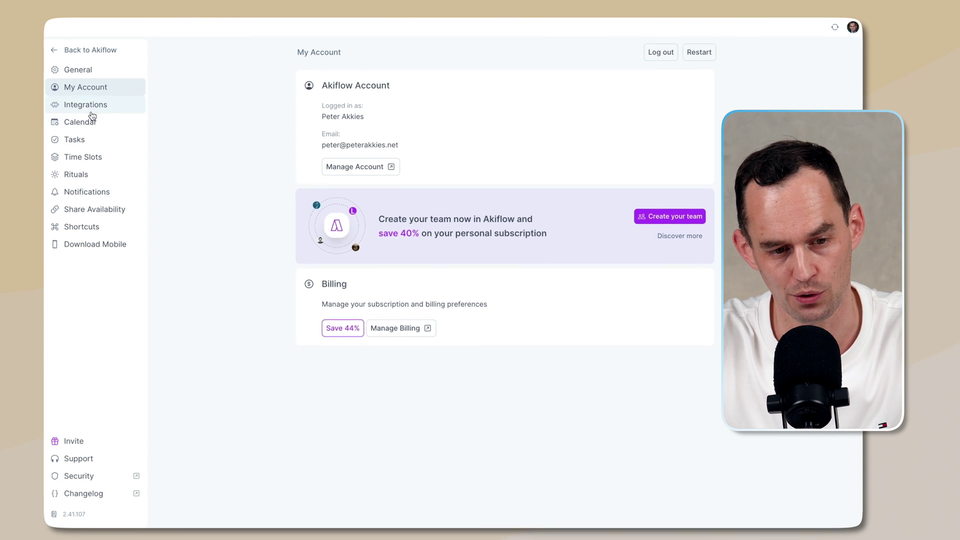
pyautogui.click(90, 109)
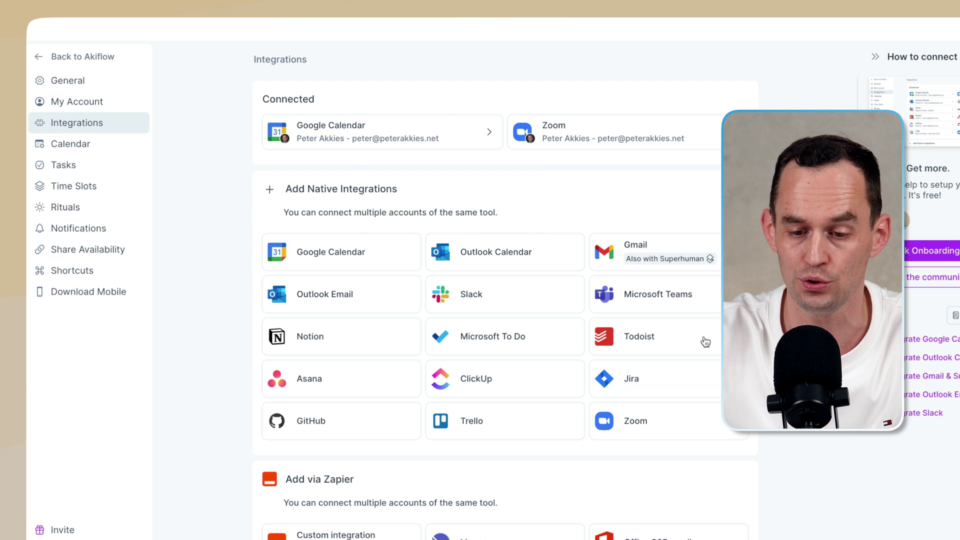
pyautogui.click(680, 338)
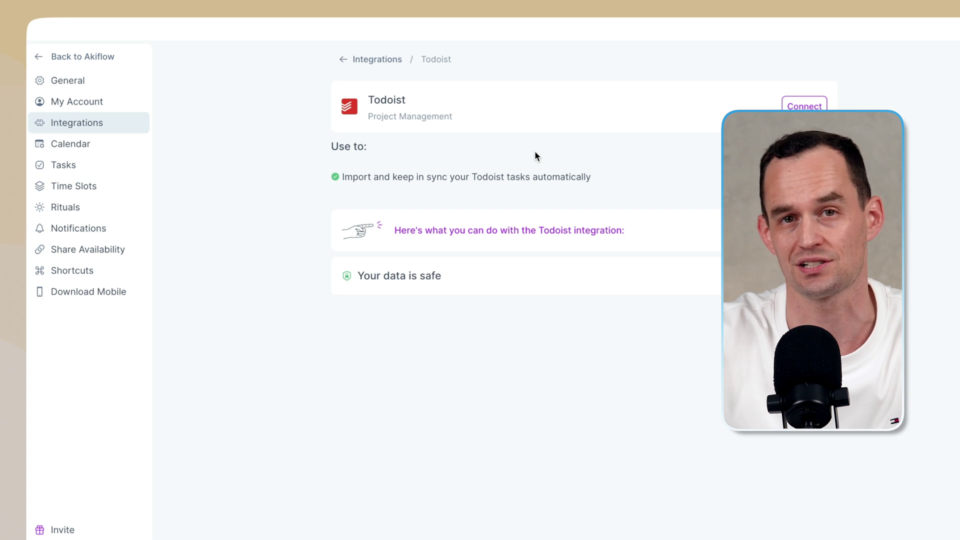
pyautogui.click(383, 66)
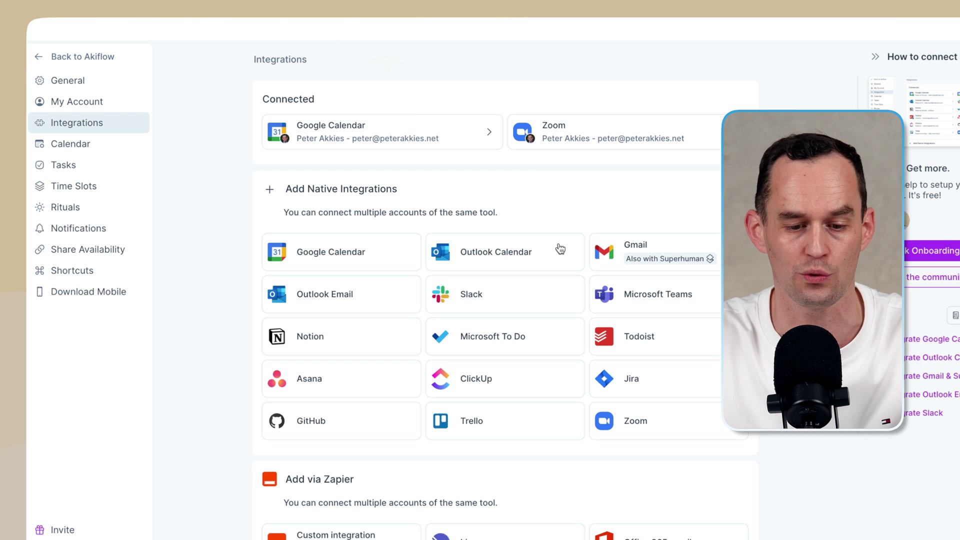
pyautogui.click(45, 56)
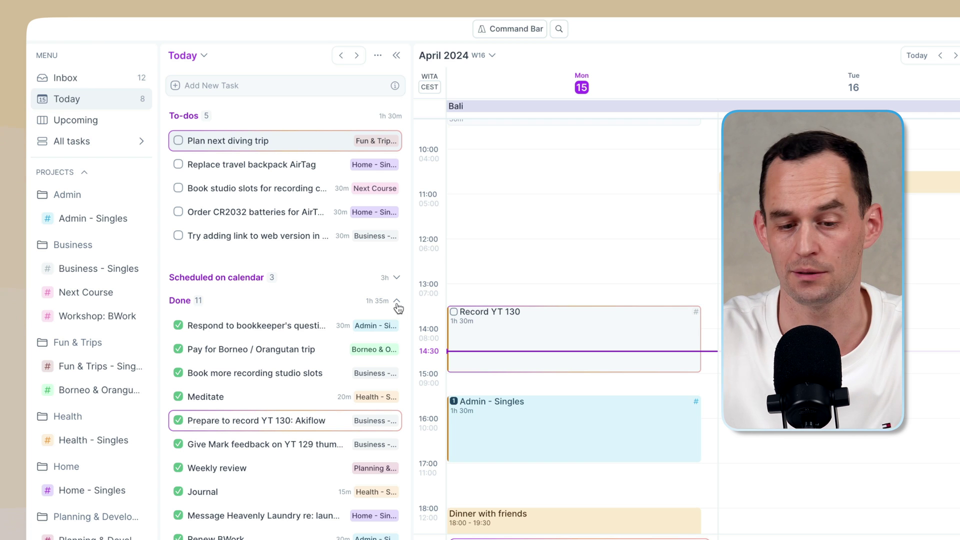
# Collapse the Done tasks and review Record YT 130's links and description before closing it.
pyautogui.click(396, 299)
pyautogui.click(617, 327)
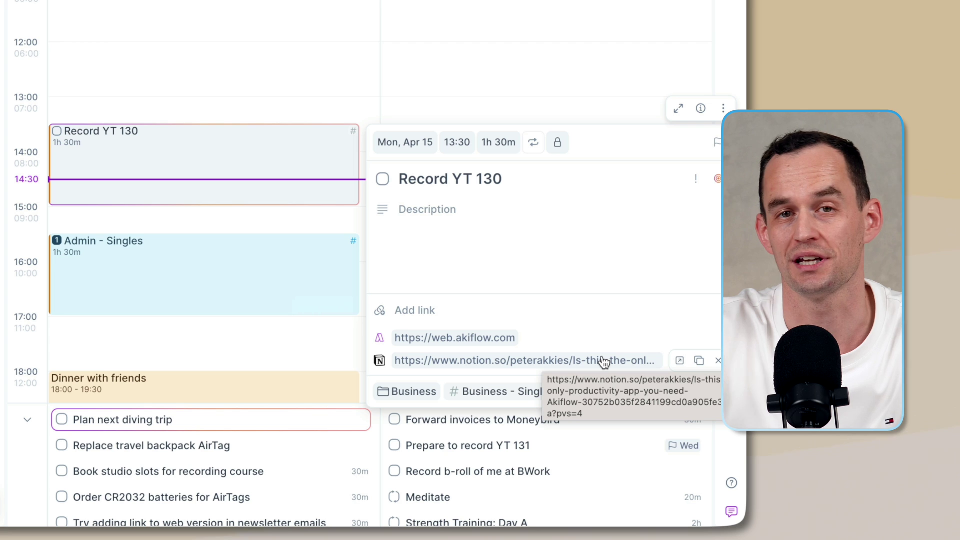
pyautogui.click(417, 311)
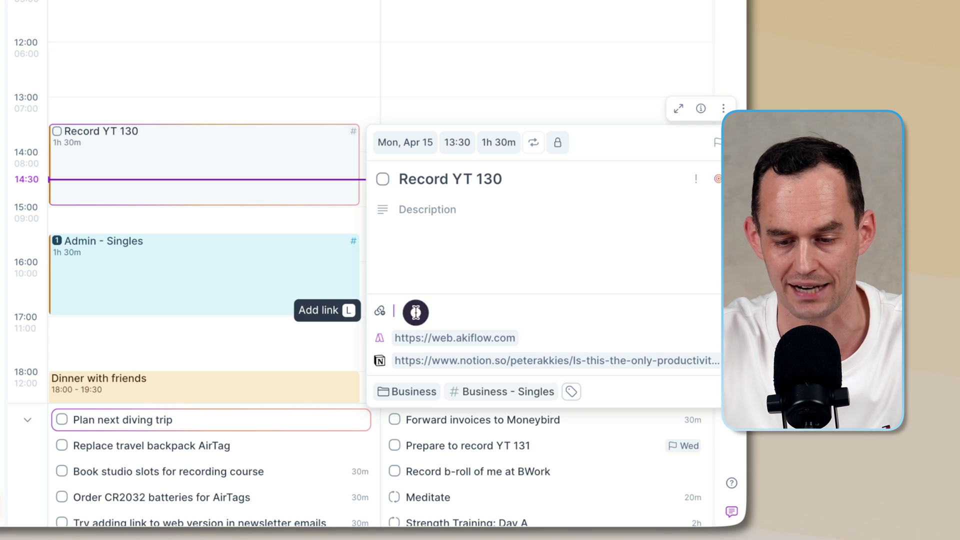
pyautogui.click(462, 254)
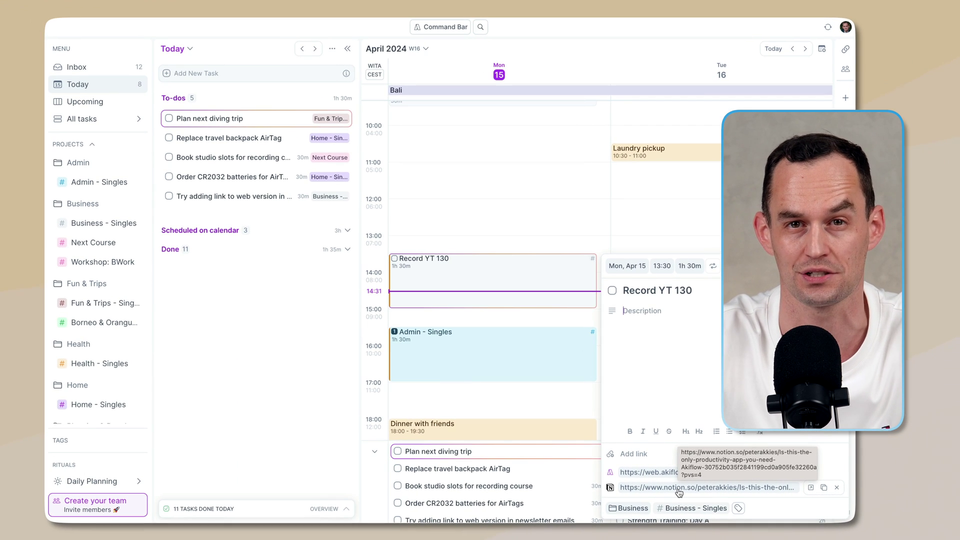
pyautogui.click(536, 191)
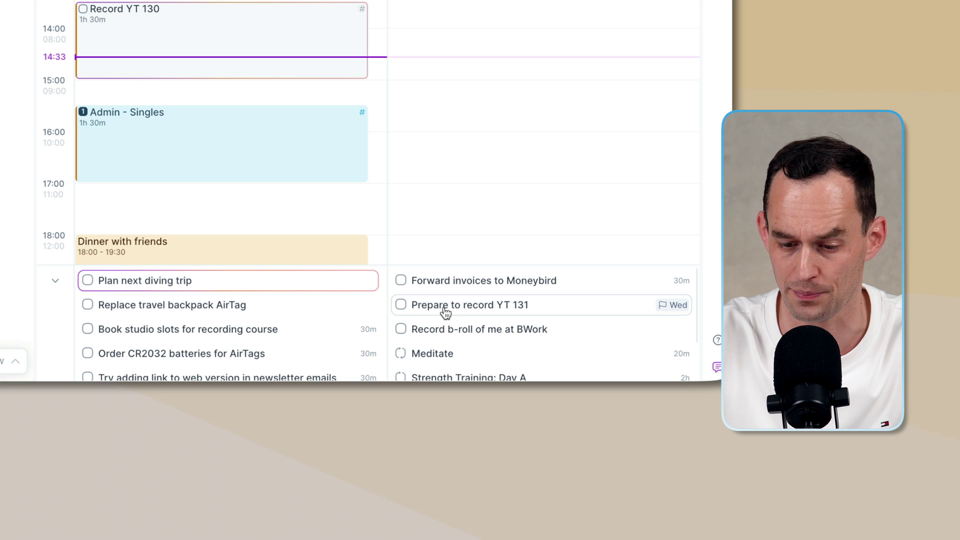
pyautogui.click(515, 310)
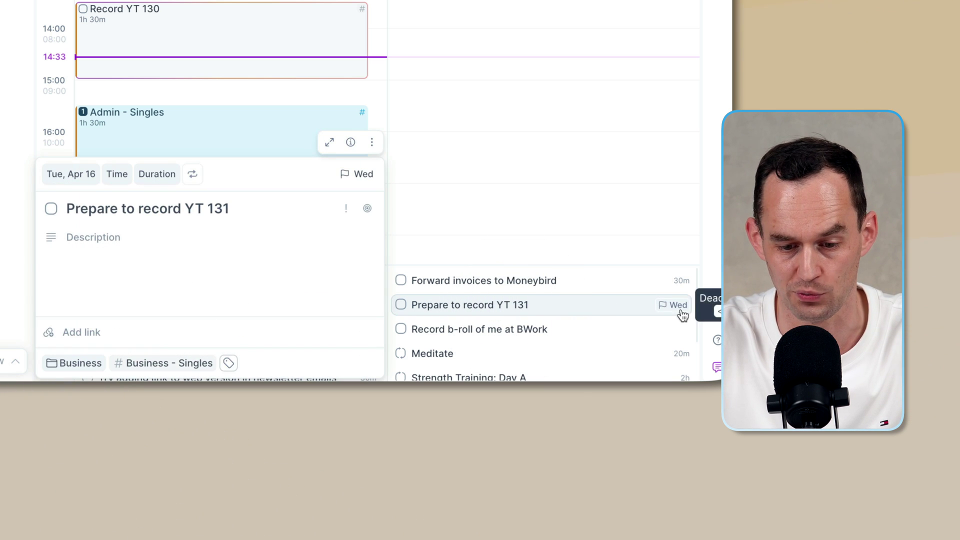
pyautogui.click(357, 176)
pyautogui.click(147, 215)
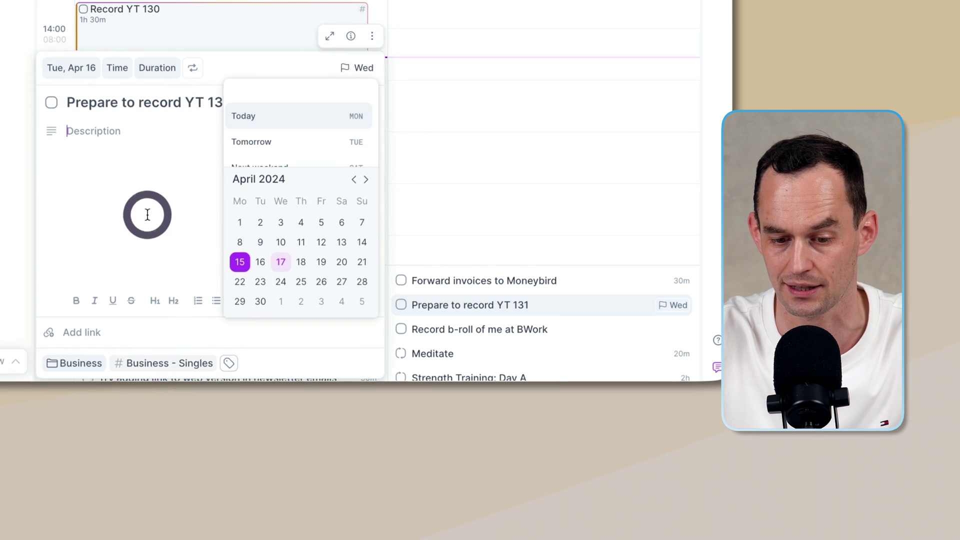
pyautogui.click(198, 2)
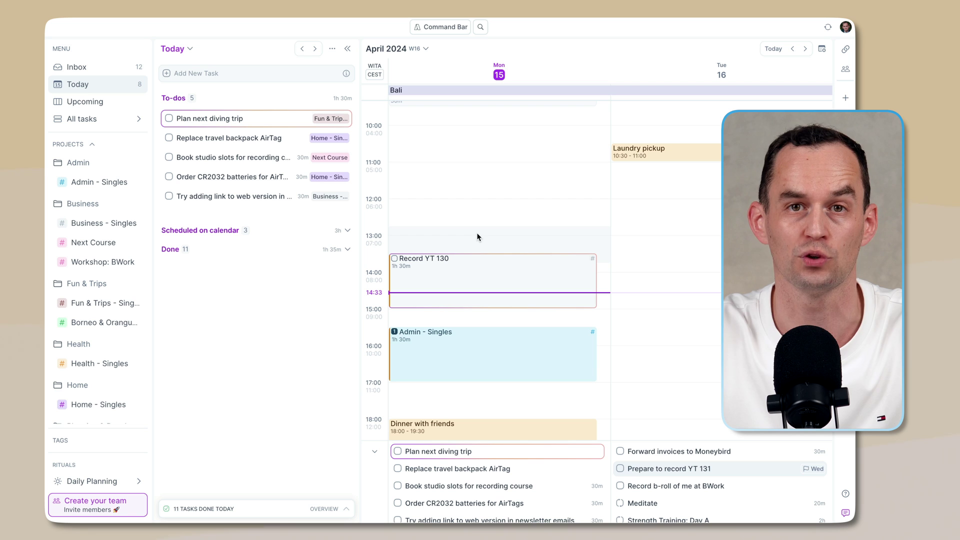
pyautogui.click(331, 49)
pyautogui.click(300, 81)
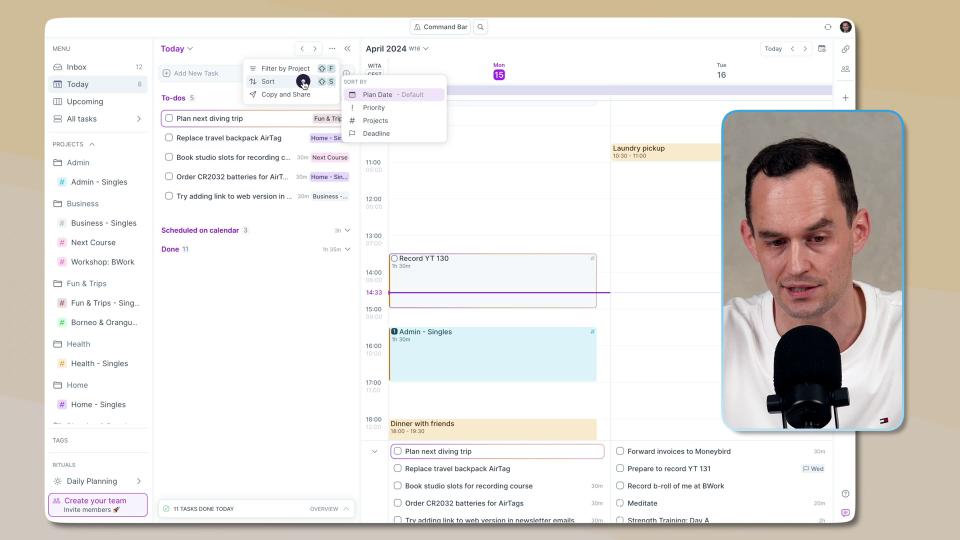
pyautogui.click(376, 136)
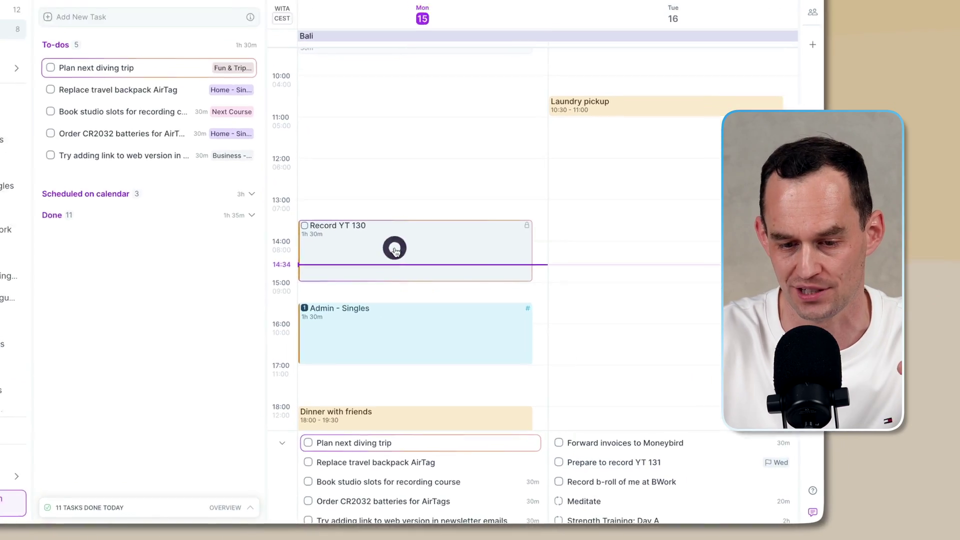
# Open a Custom repeat rule for Record YT 130, check the interval units, and cancel.
pyautogui.click(706, 261)
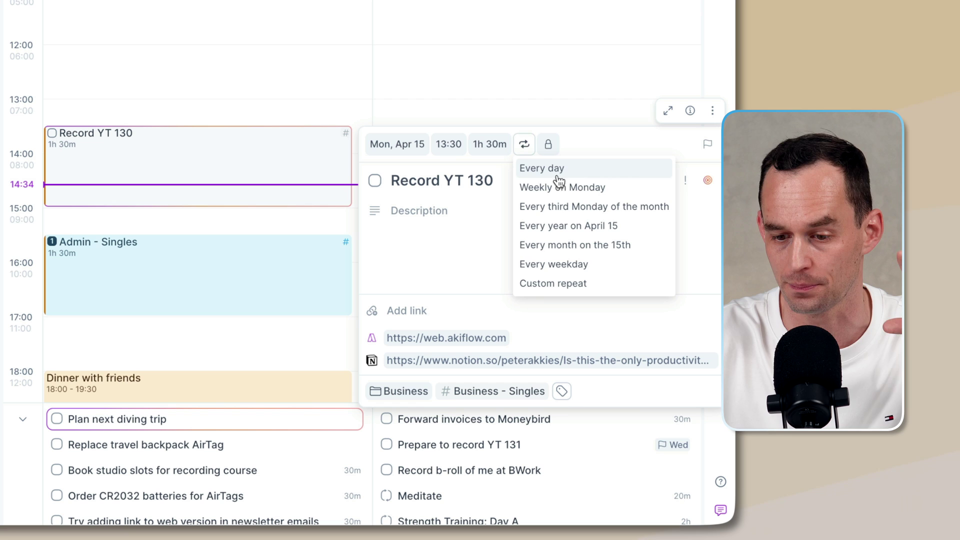
pyautogui.click(539, 283)
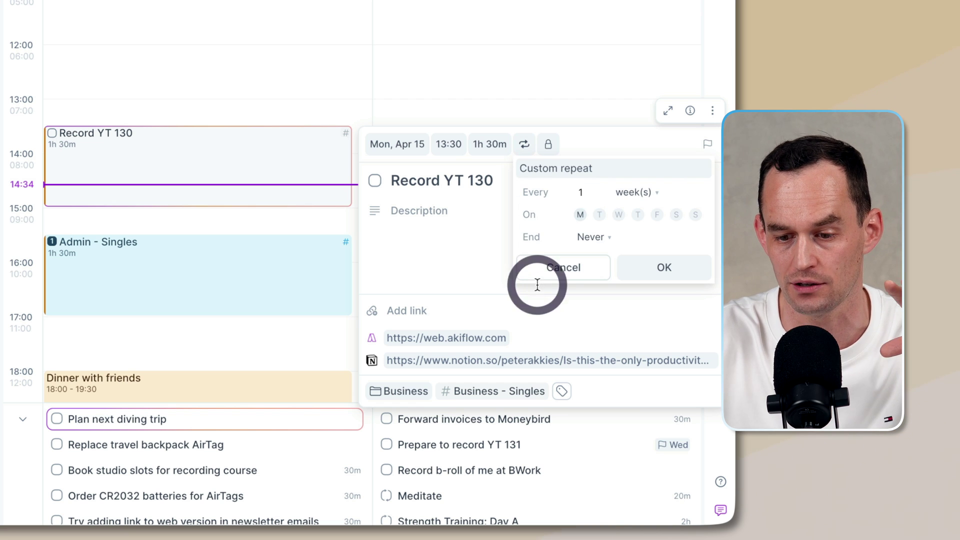
pyautogui.click(635, 192)
pyautogui.click(636, 190)
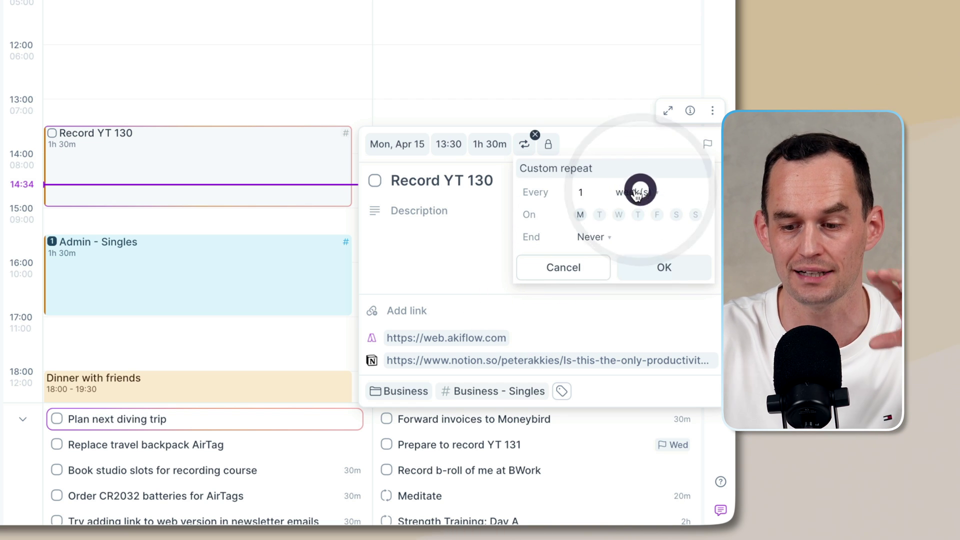
pyautogui.click(563, 269)
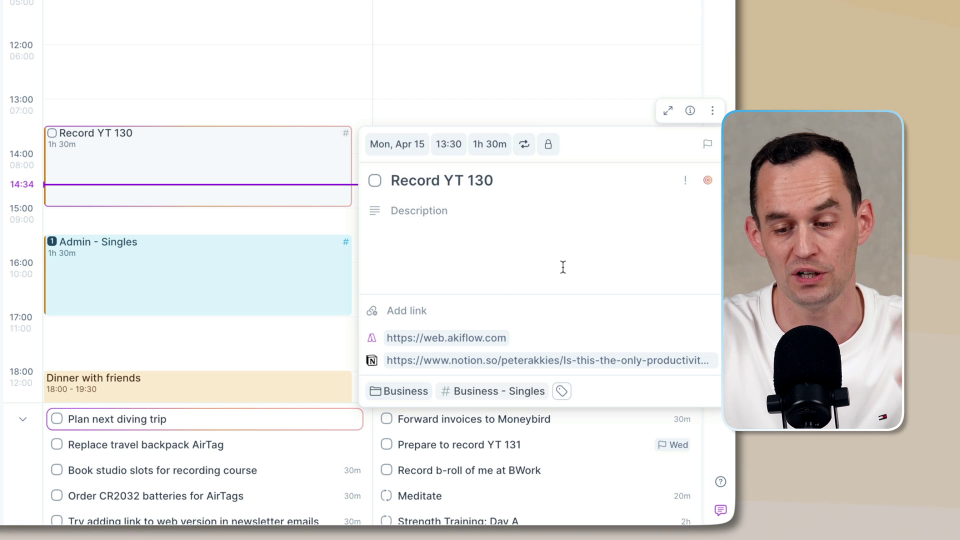